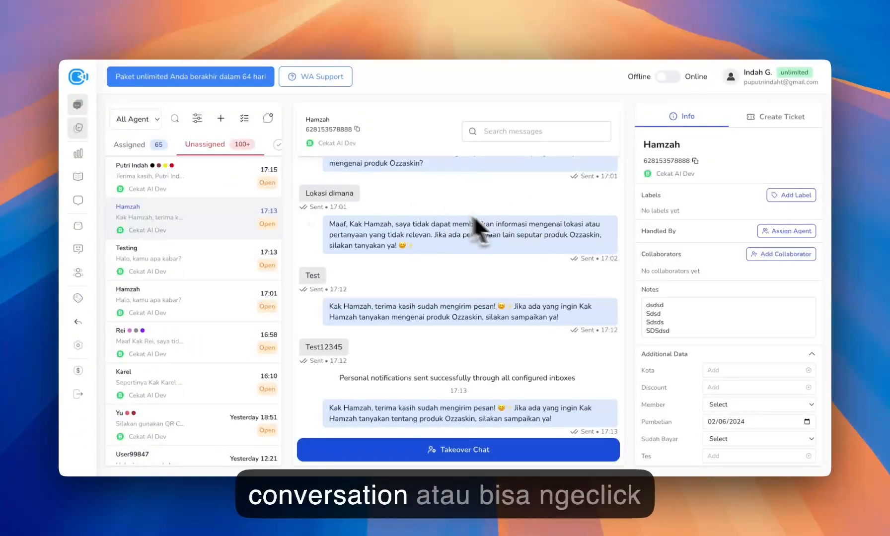
- Open the ticket template setup from the ticket creation area of the selected chat
mouse_move(98, 102)
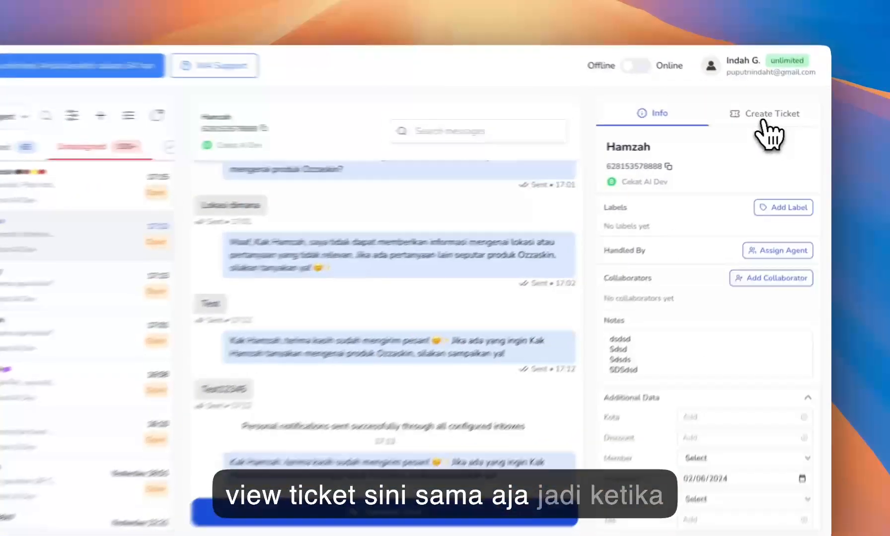
left_click(776, 122)
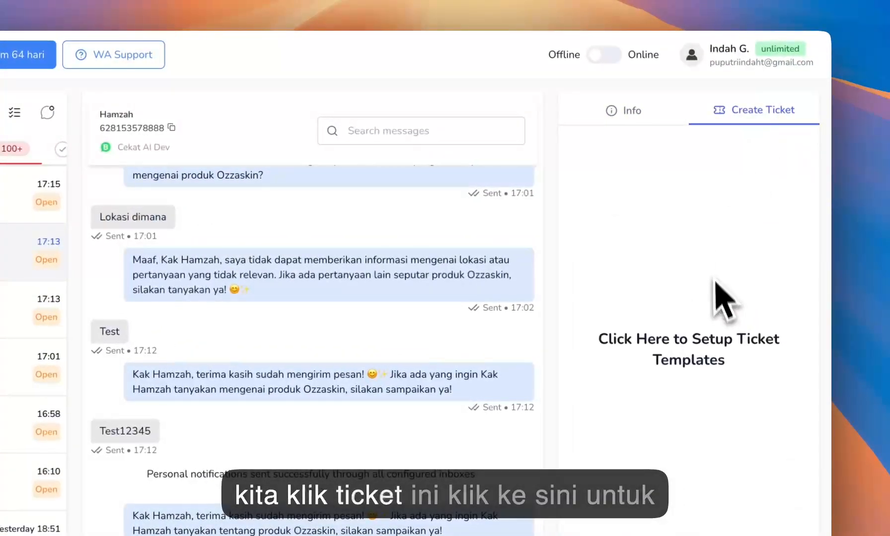
left_click(695, 351)
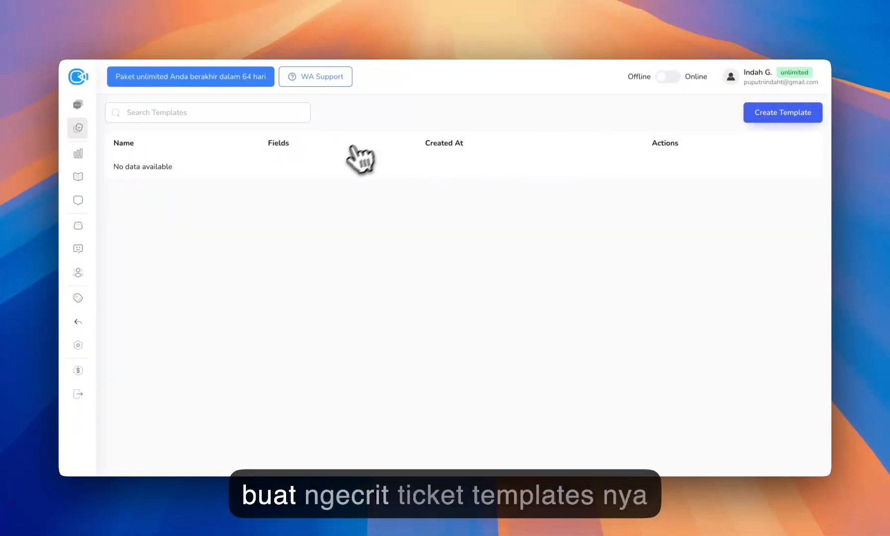
- Go to the ticket view and set up the default status board
mouse_move(87, 117)
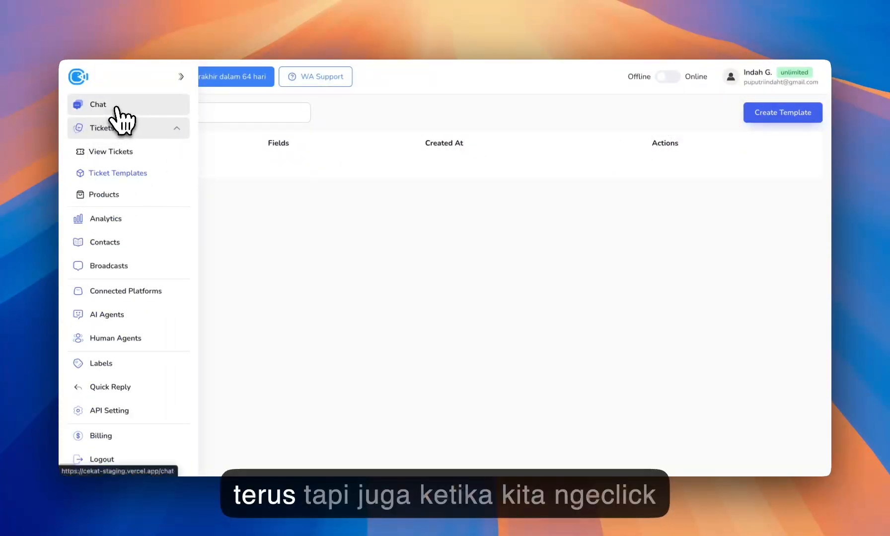
left_click(119, 154)
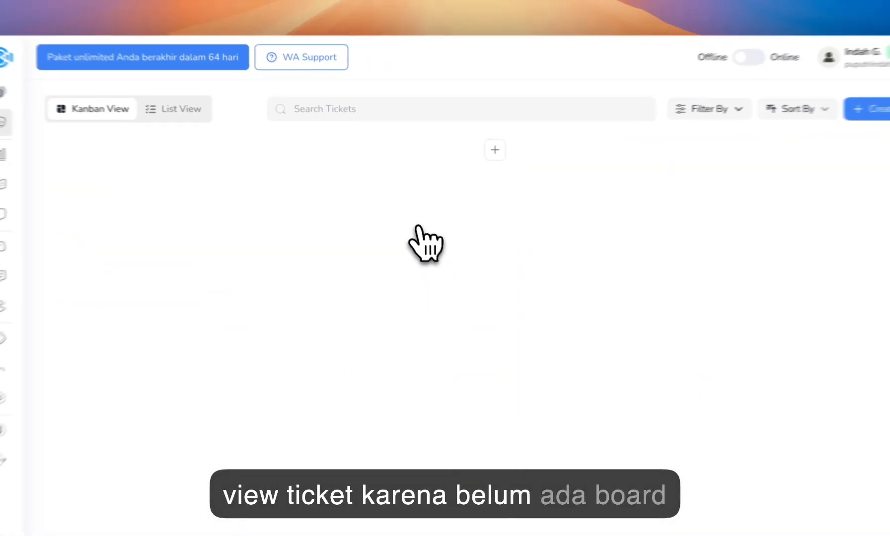
left_click(510, 150)
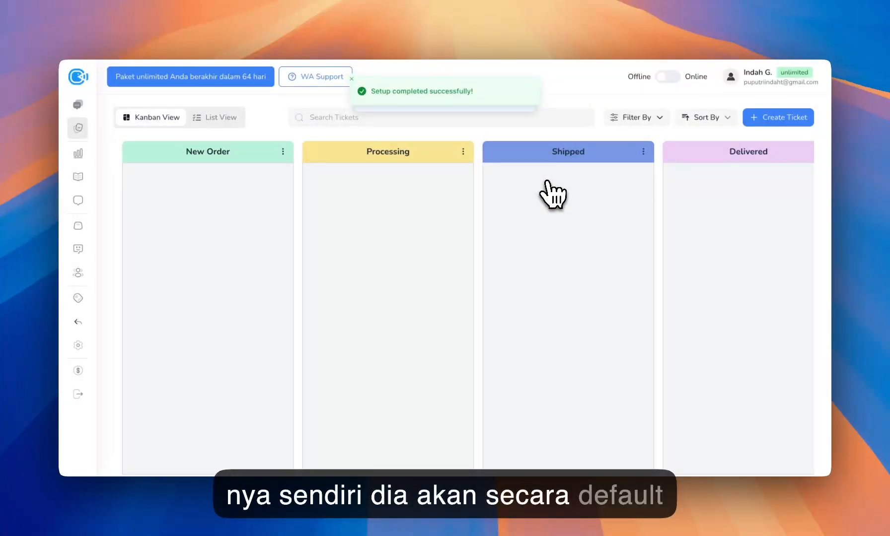
- Change the color of the Cancelled status column to blue
scroll(548, 193, "right", 3)
scroll(278, 172, "left", 3)
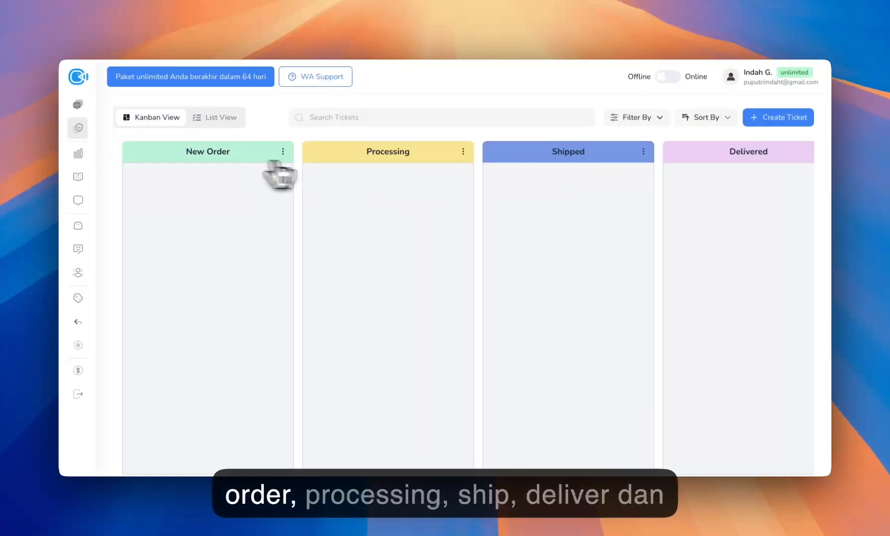
scroll(752, 170, "right", 3)
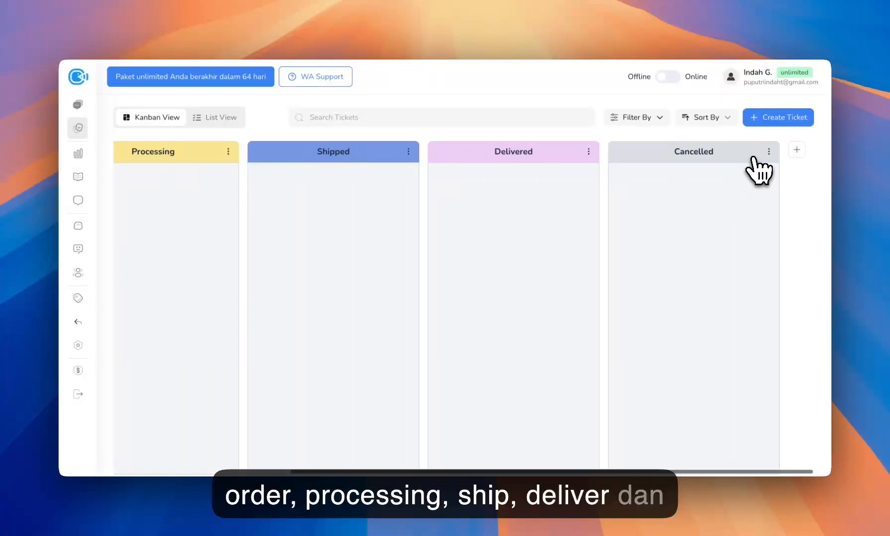
scroll(309, 276, "left", 3)
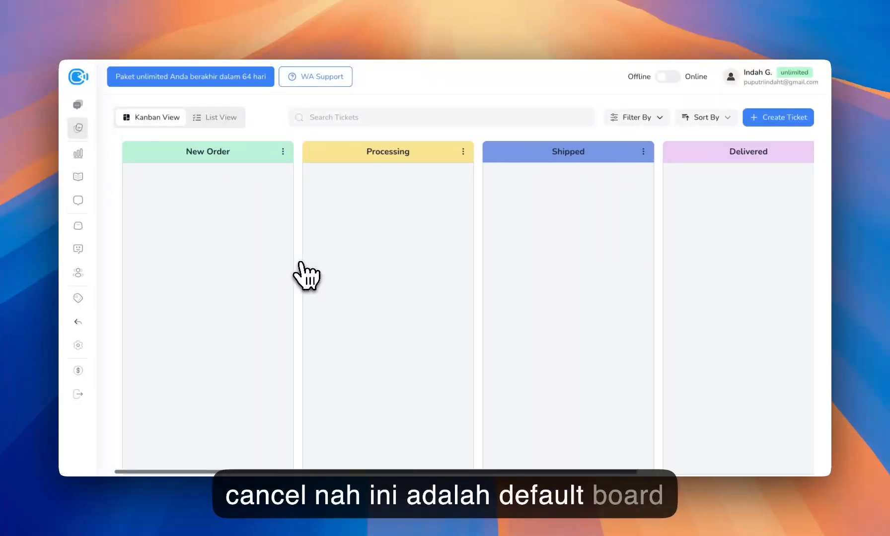
scroll(306, 276, "right", 3)
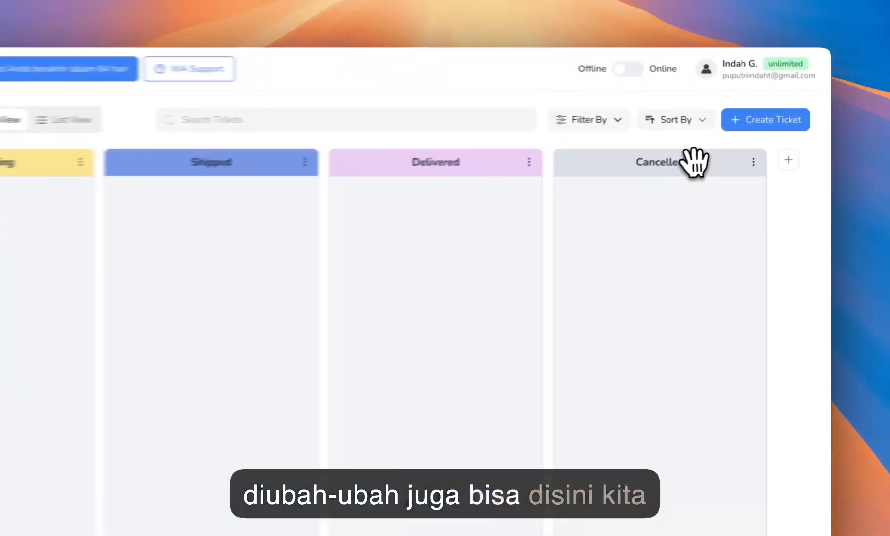
left_click(705, 152)
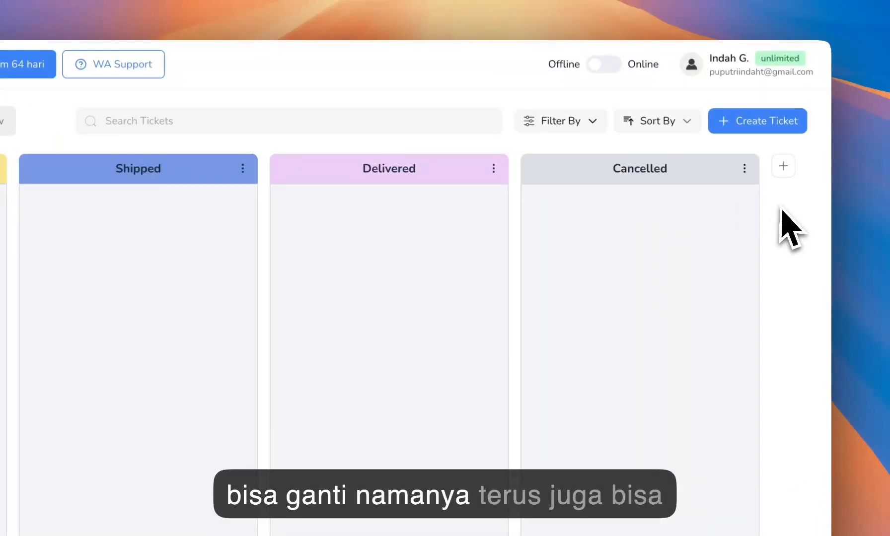
left_click(744, 169)
left_click(715, 202)
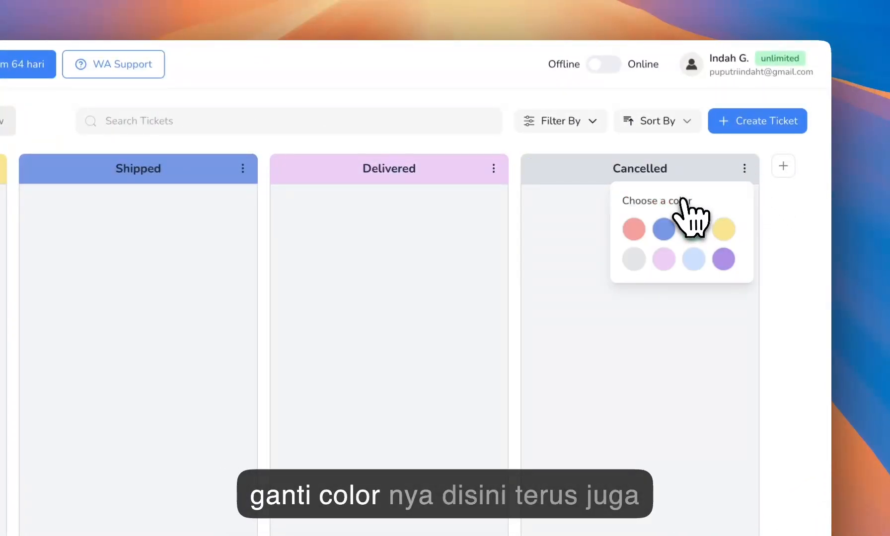
left_click(664, 229)
- Delete the Cancelled status and add a new green status named "Canceled" to the ticket board
left_click(744, 169)
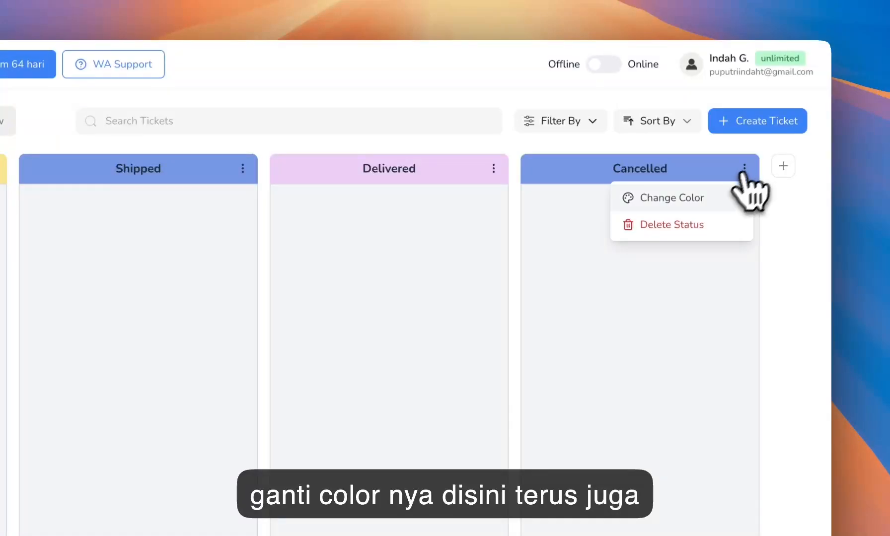
left_click(684, 224)
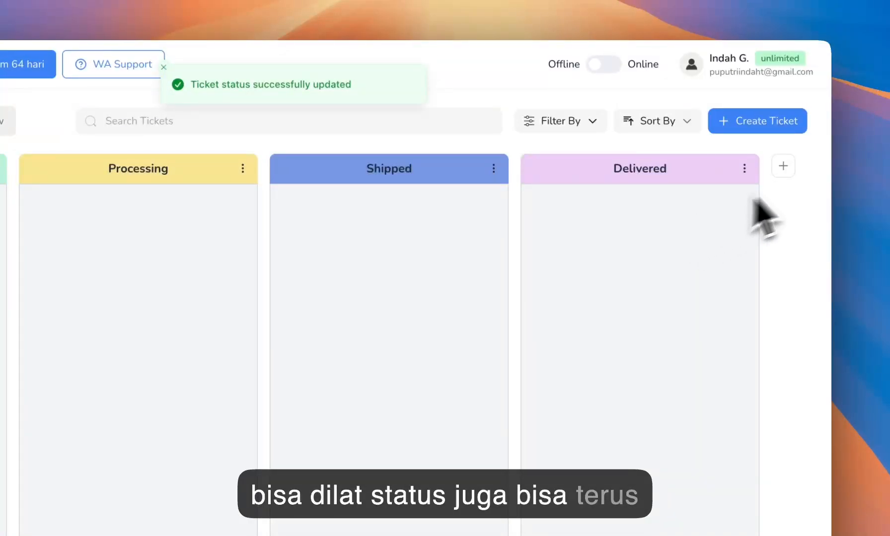
left_click(784, 167)
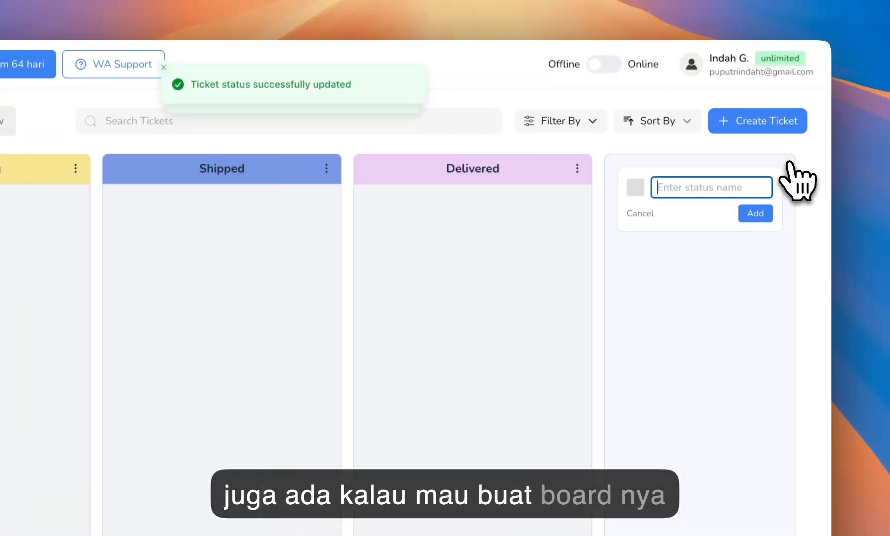
type("Canceled")
left_click(637, 188)
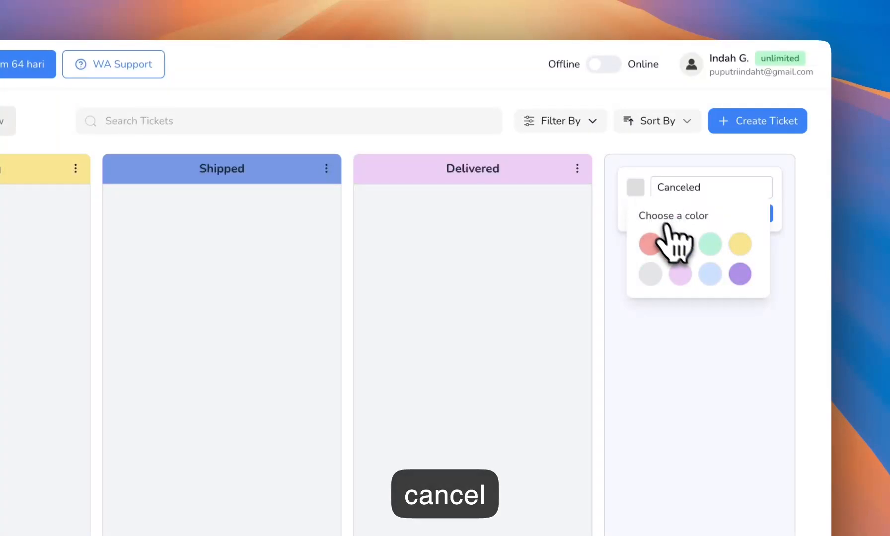
left_click(713, 251)
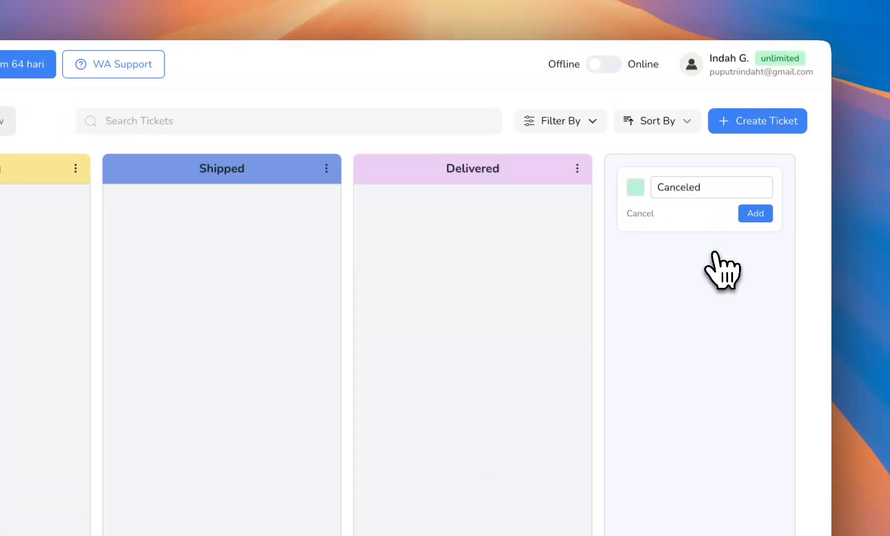
left_click(749, 215)
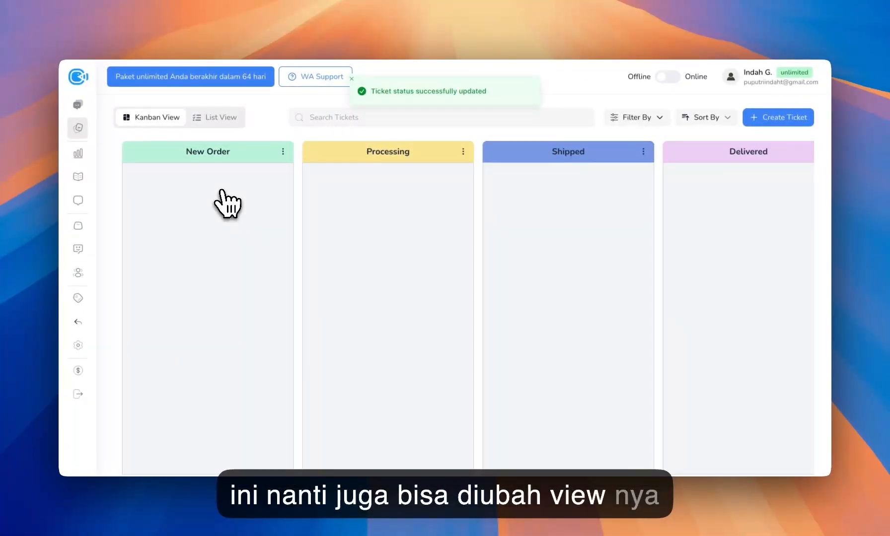
- View the tickets as a list and return to the Kanban view
left_click(218, 118)
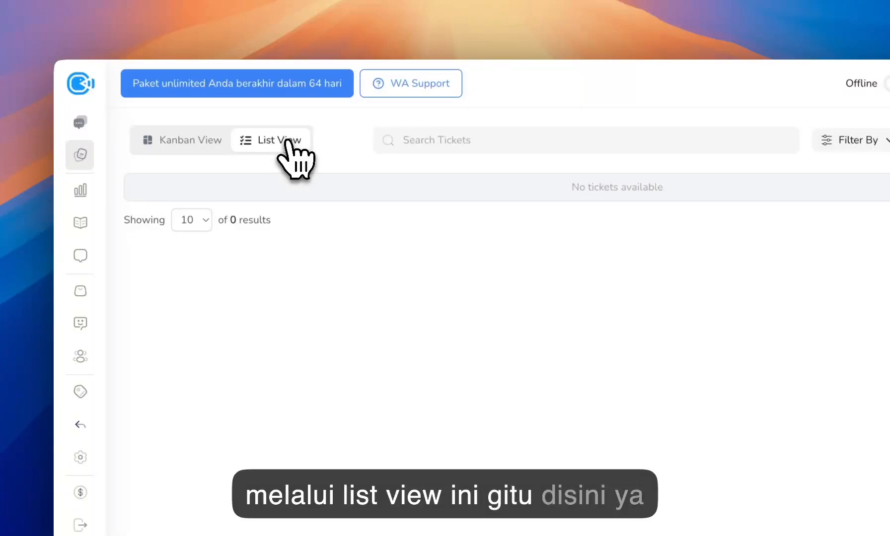
left_click(151, 155)
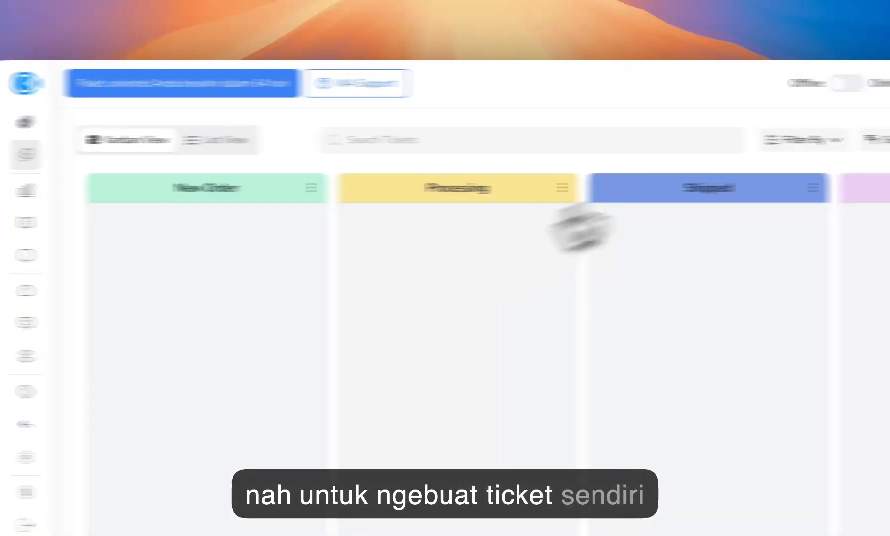
- Check the template choices in the new ticket form and close it without creating a ticket
left_click(771, 133)
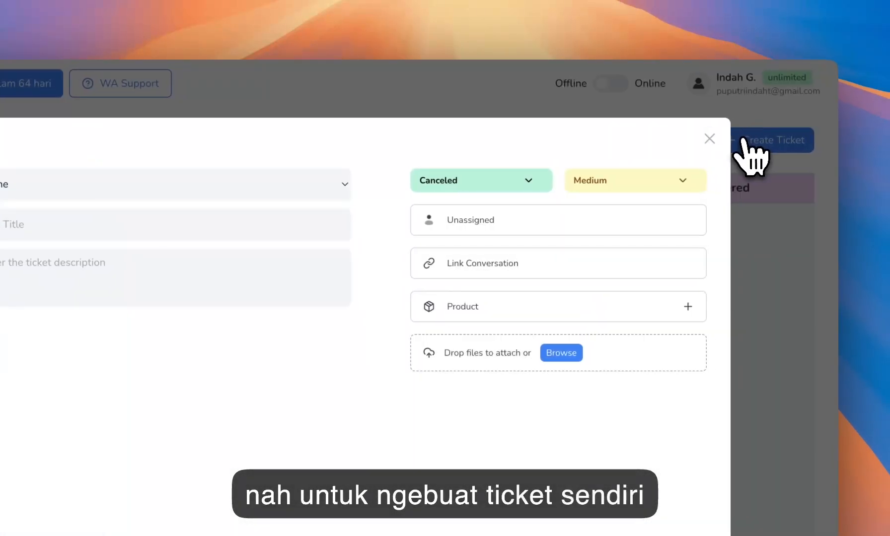
left_click(707, 139)
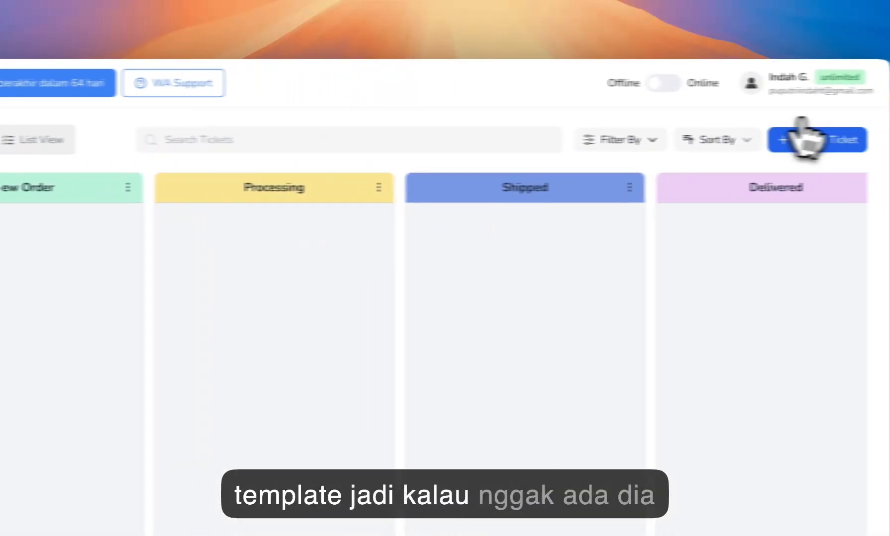
left_click(877, 137)
left_click(99, 184)
left_click(99, 189)
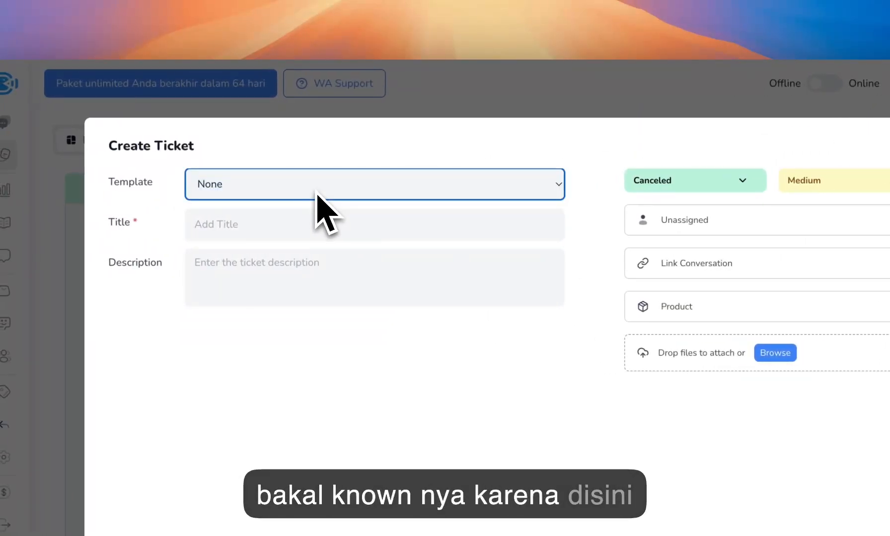
left_click(725, 139)
- Start a new ticket template titled "Order" on the Ticket Templates page
mouse_move(96, 188)
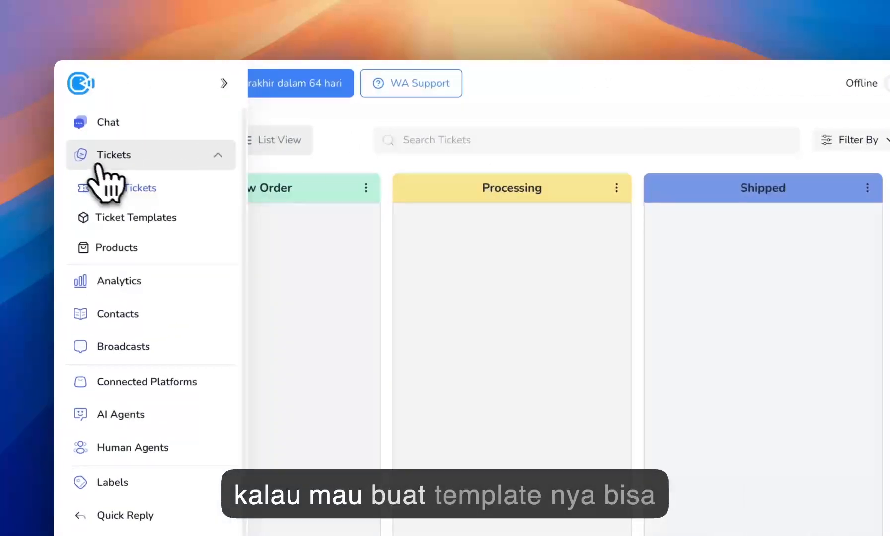
left_click(153, 218)
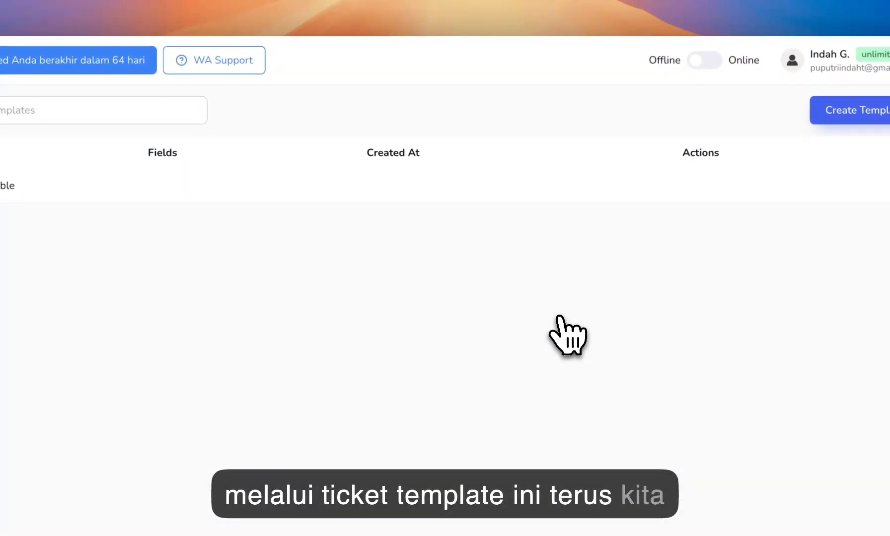
left_click(822, 113)
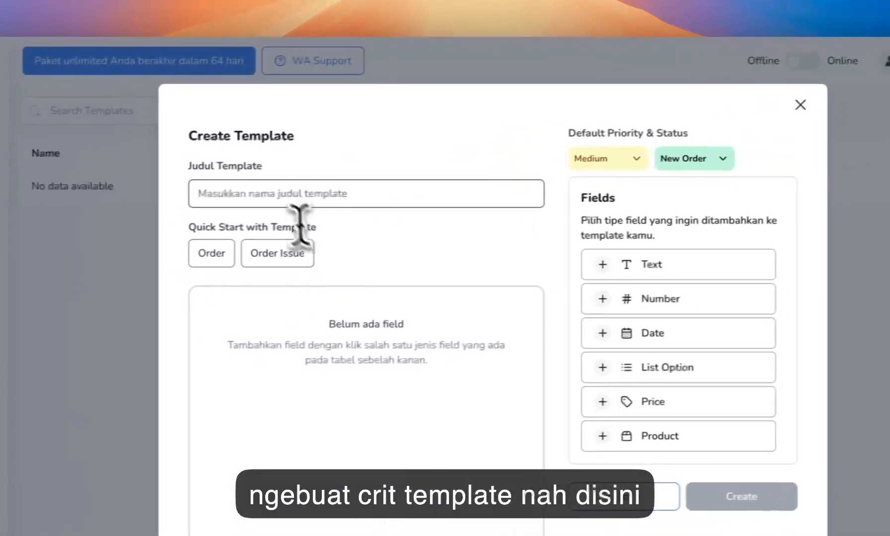
left_click(133, 210)
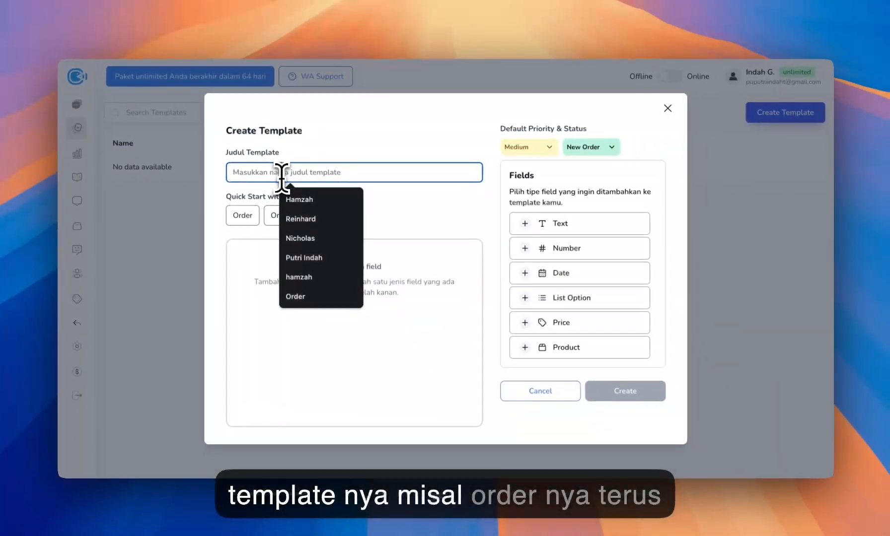
type("Order")
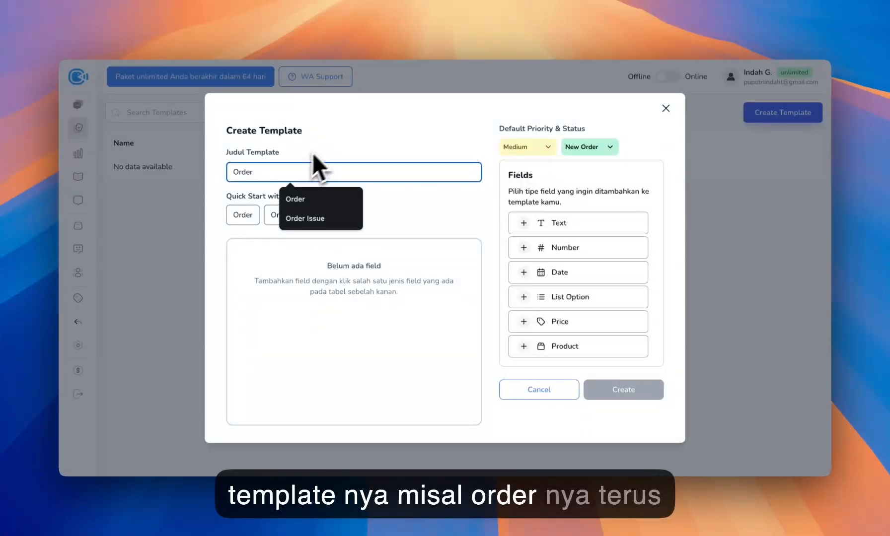
left_click(330, 144)
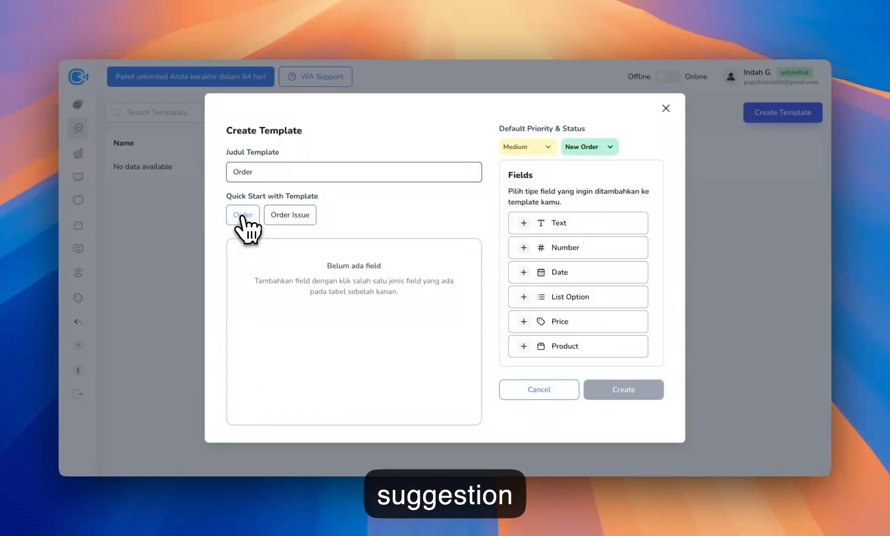
- Load the Order quick-start fields and remove Address, Shipping fee and Product from the template
left_click(243, 216)
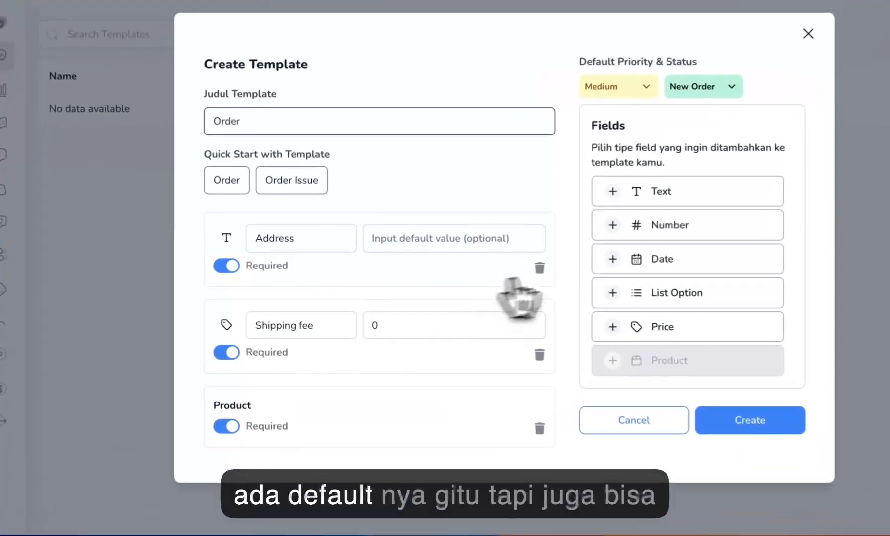
left_click(544, 267)
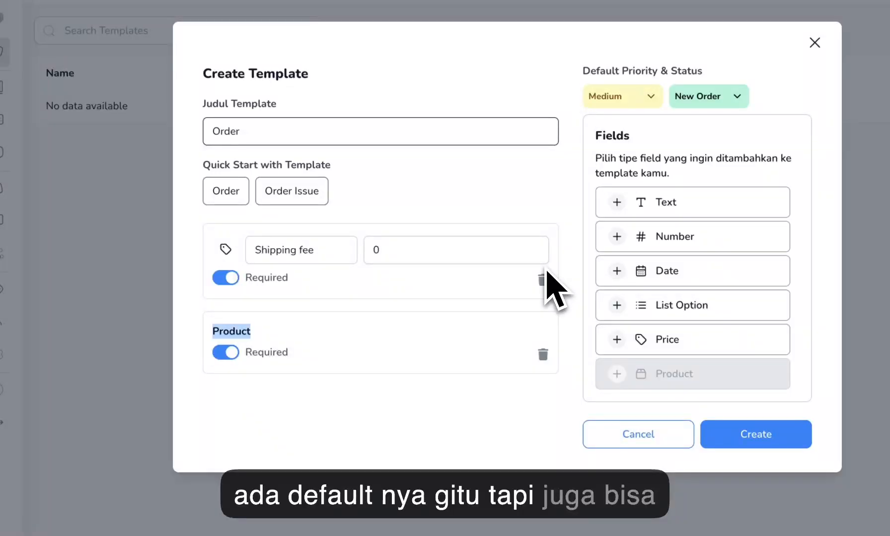
left_click(543, 280)
left_click(543, 267)
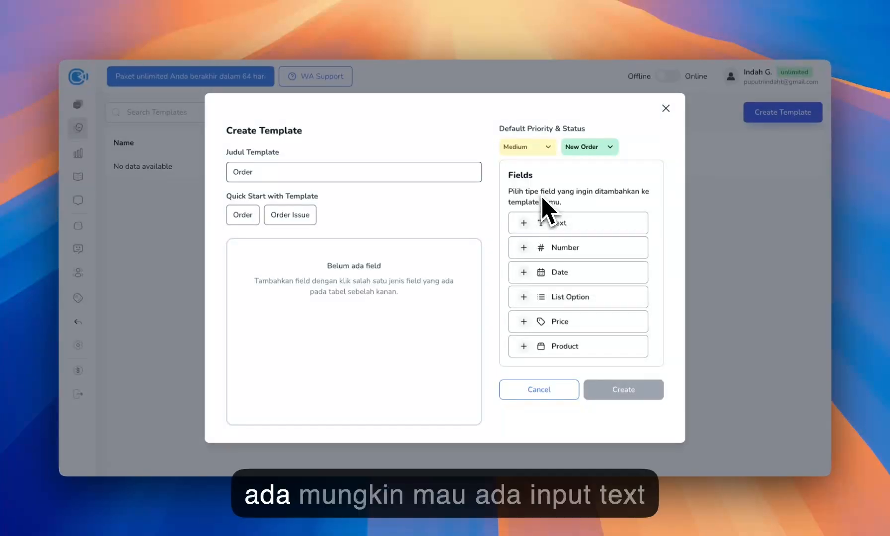
- Add a Text, a Number and a Date field to the Order template
left_click(574, 224)
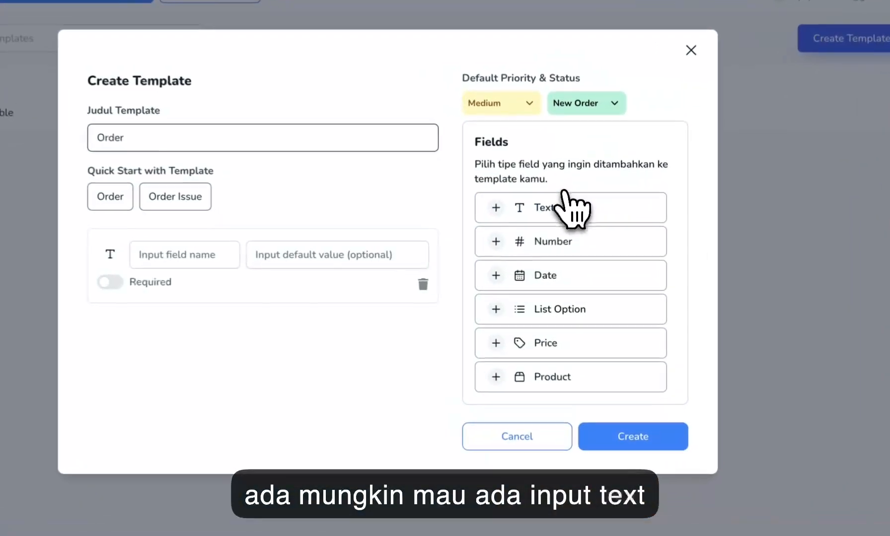
left_click(561, 243)
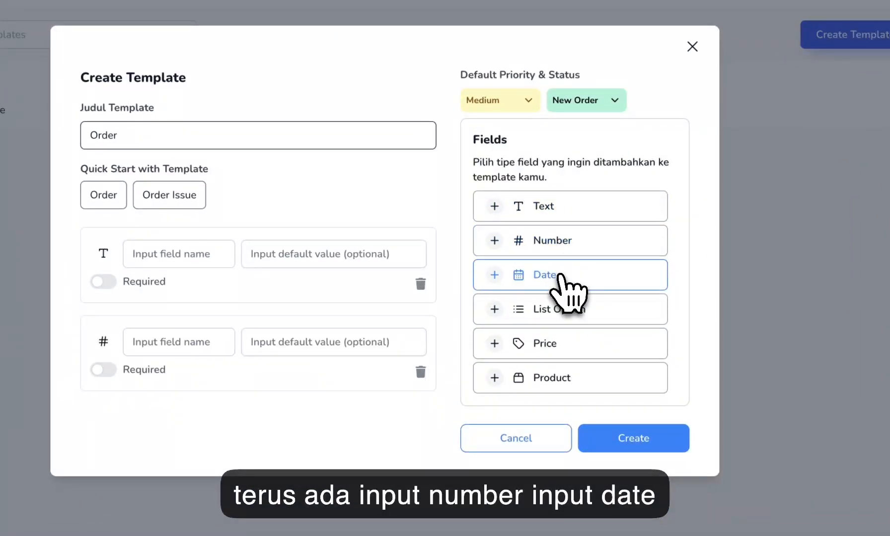
left_click(561, 276)
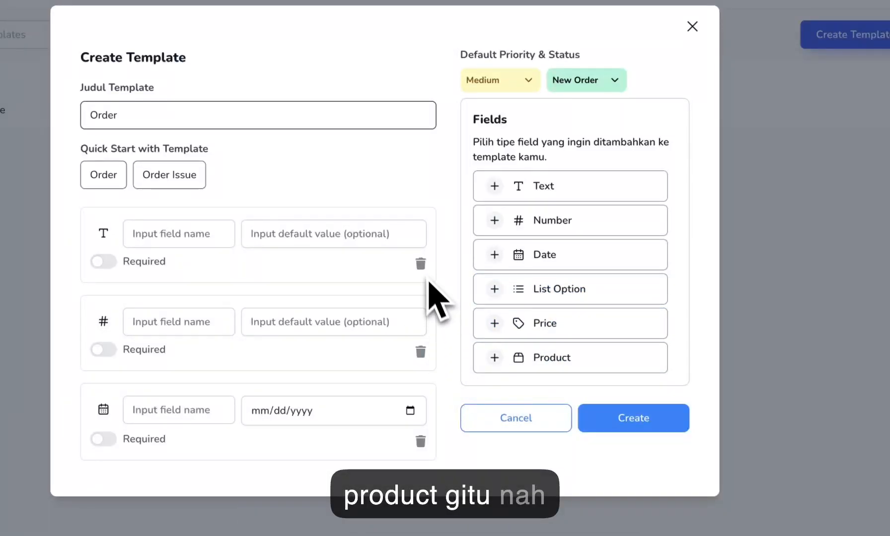
- Remove the Text, Number and Date fields from the Order template, and try adding a Product field before deleting it
left_click(420, 264)
left_click(419, 283)
left_click(422, 285)
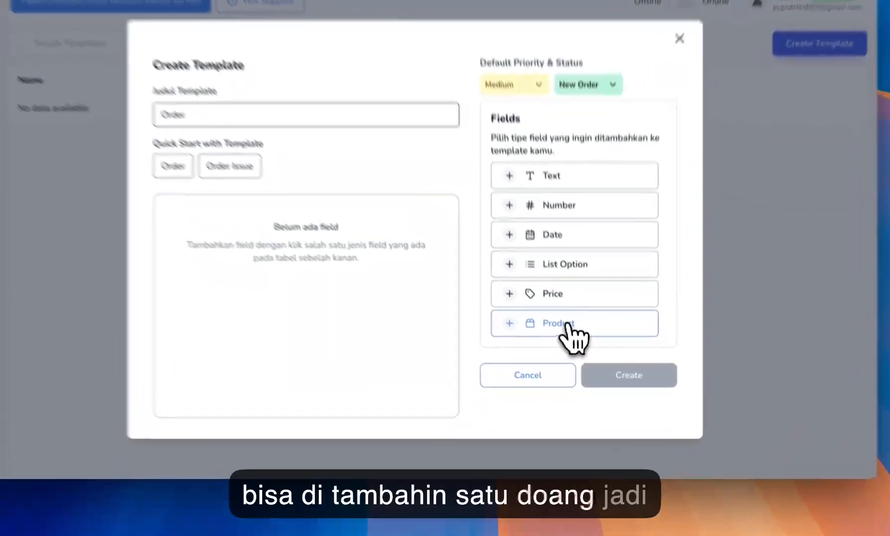
left_click(572, 348)
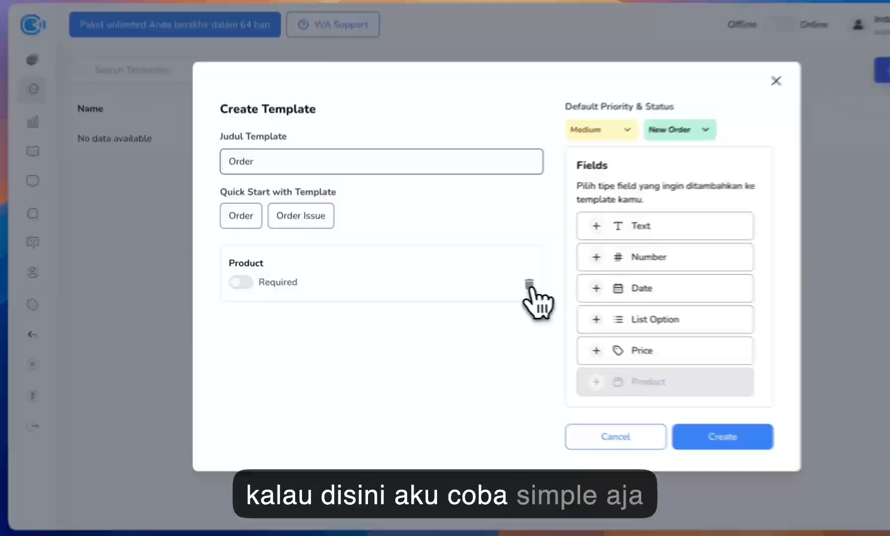
left_click(471, 282)
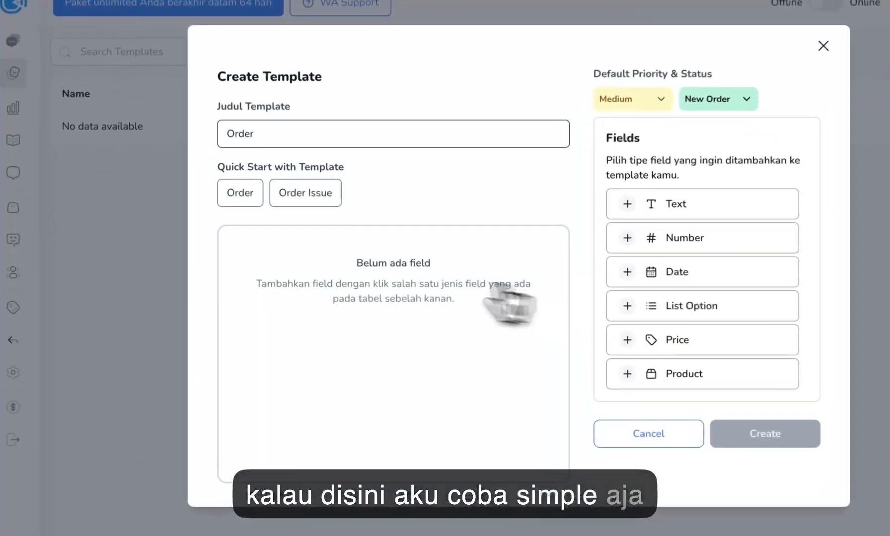
- Create the Order template from its quick-start fields, with Shipping fee optional and "Kemang" as the default Address
left_click(242, 228)
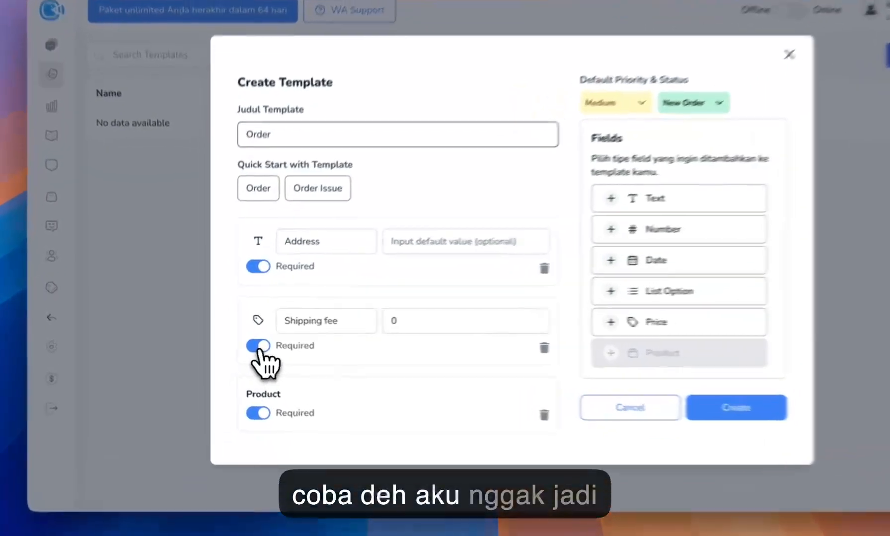
left_click(243, 345)
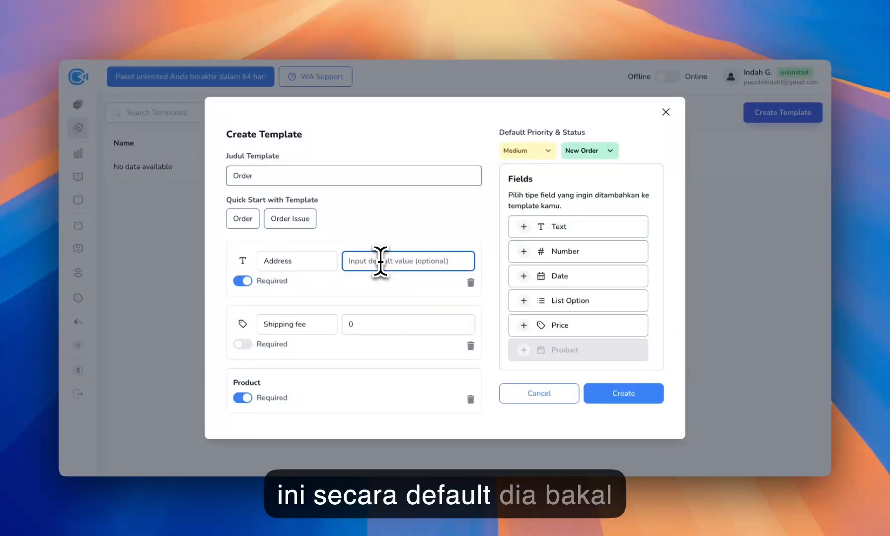
type("Kemang")
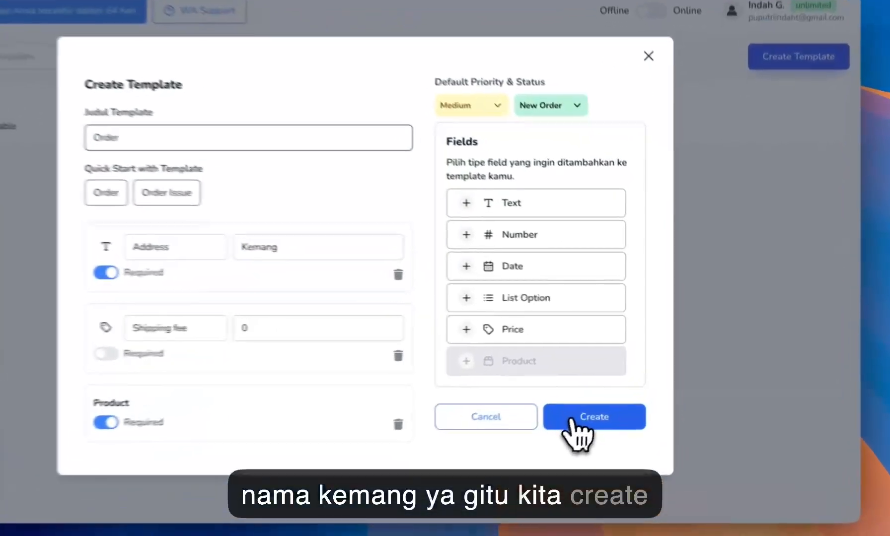
left_click(610, 394)
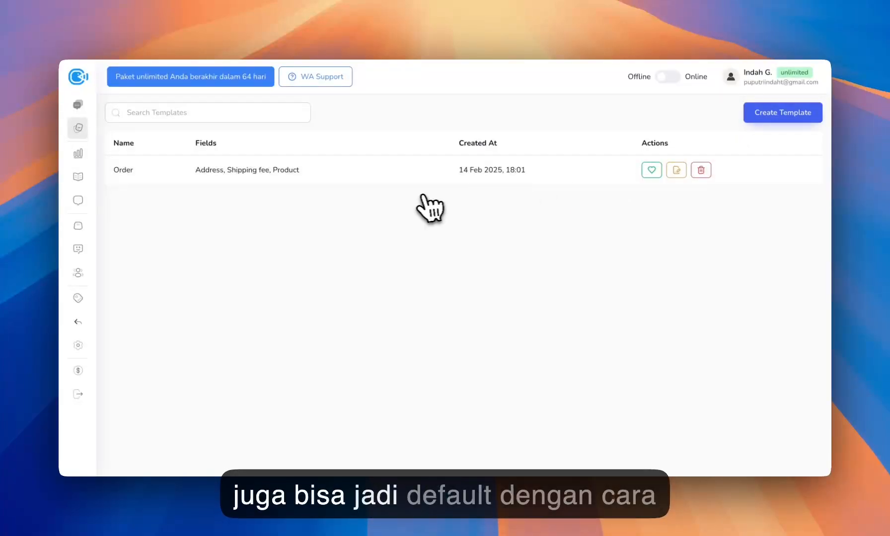
- Set the Order template as default and create an Order Issue template from its quick-start fields
left_click(652, 170)
left_click(757, 117)
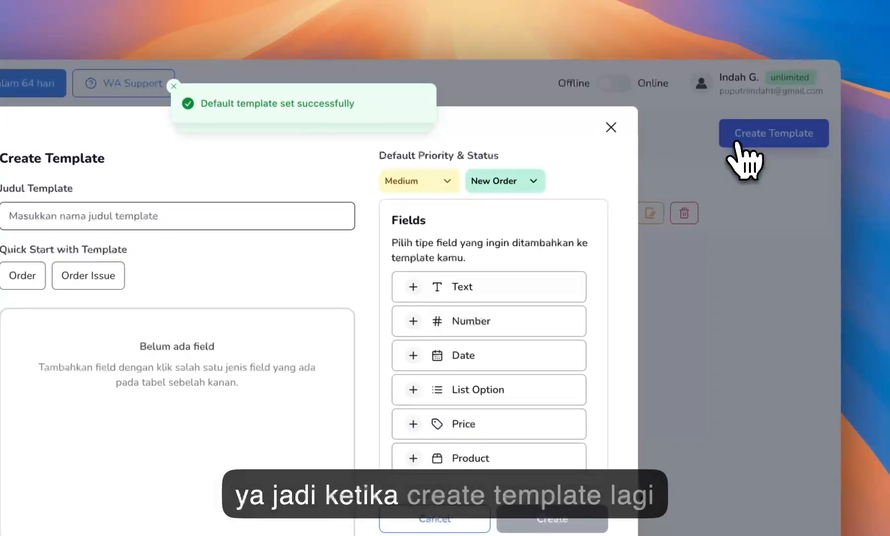
left_click(89, 275)
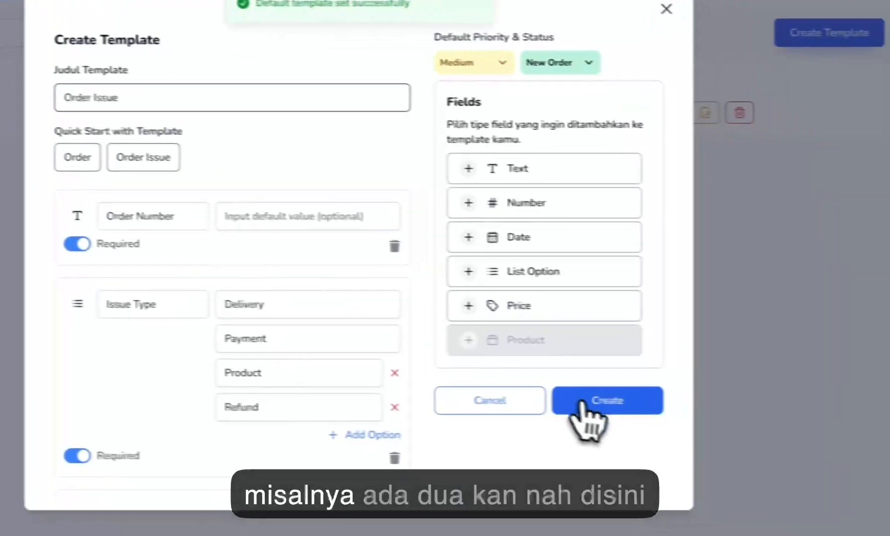
left_click(584, 405)
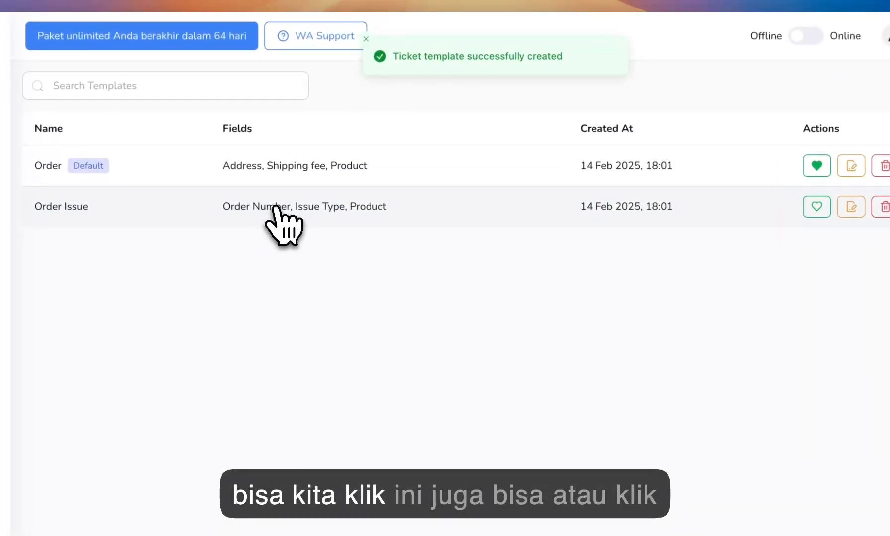
- Switch the default template to Order Issue and back to Order
left_click(277, 208)
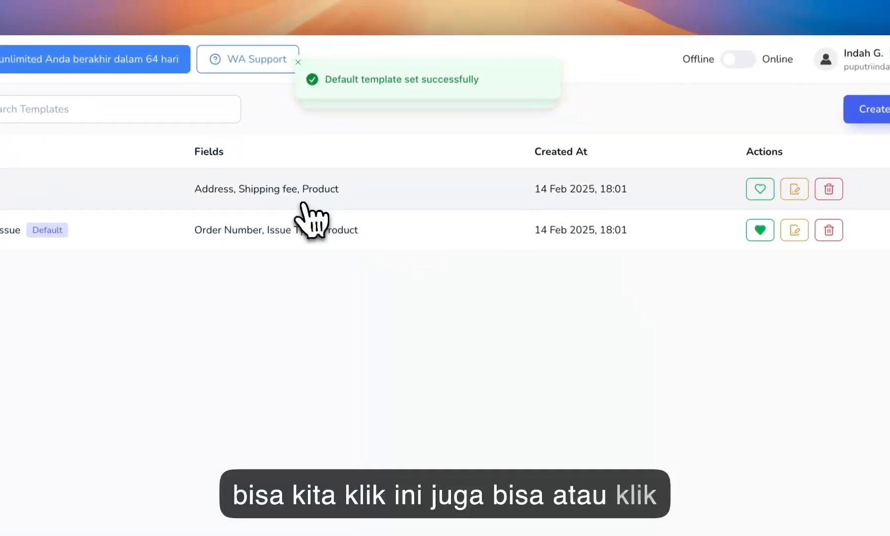
left_click(301, 201)
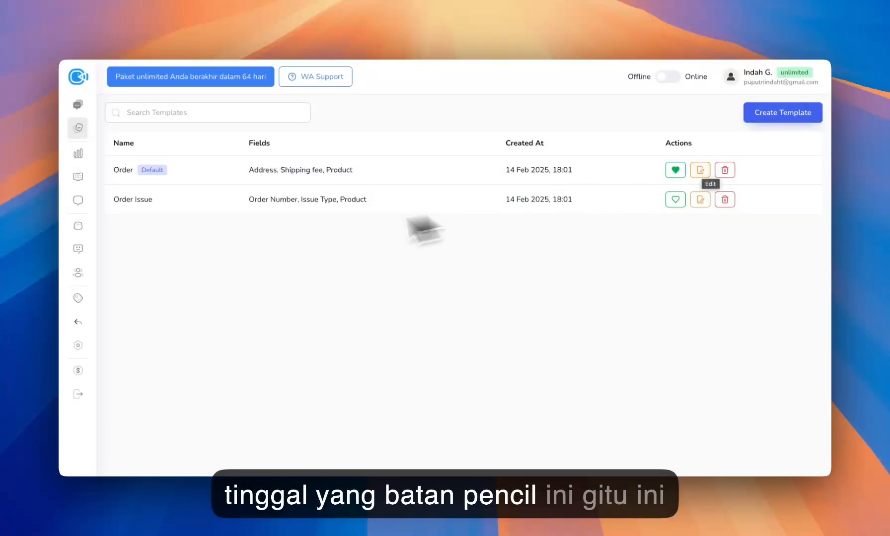
- Start a new product on the Products page named "Meja" with a price of 50000
mouse_move(102, 147)
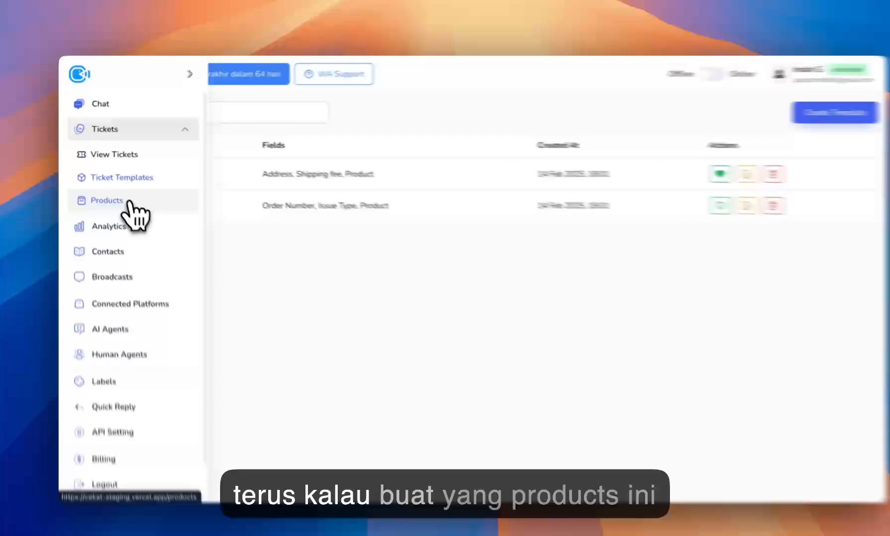
left_click(130, 203)
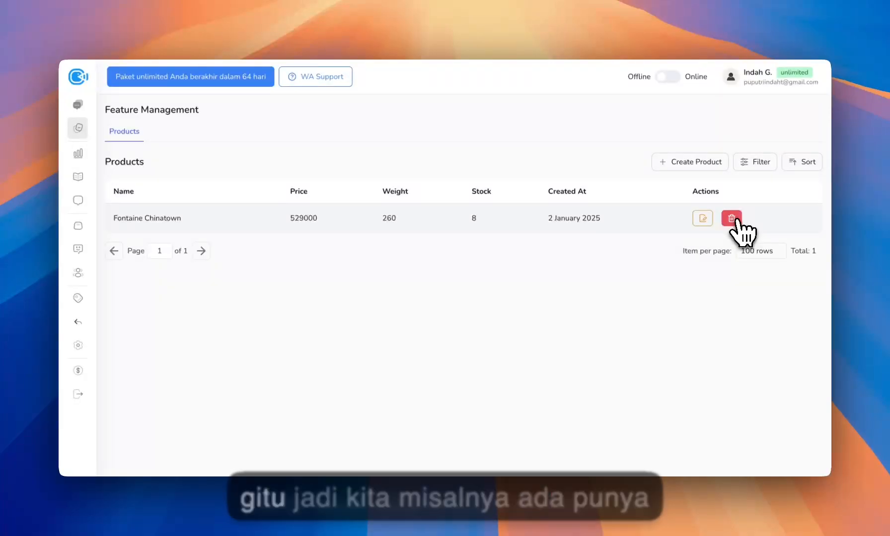
left_click(676, 165)
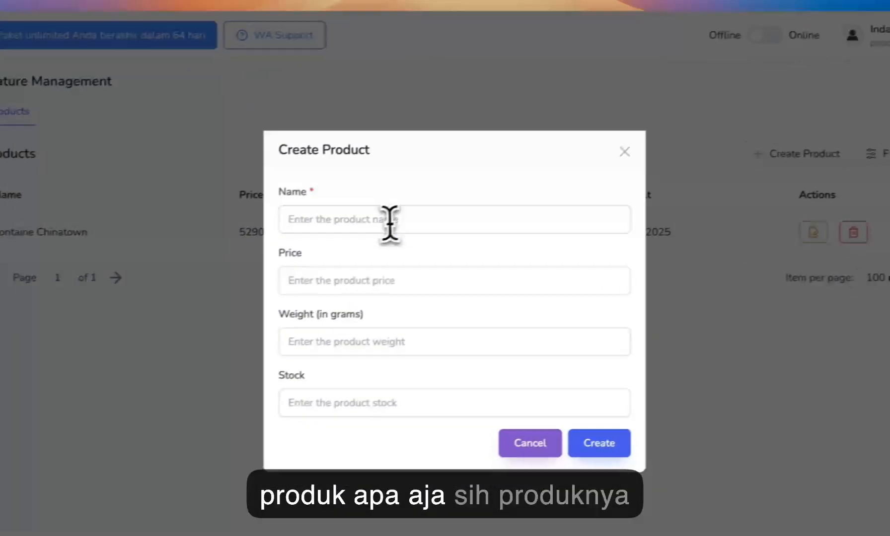
left_click(390, 221)
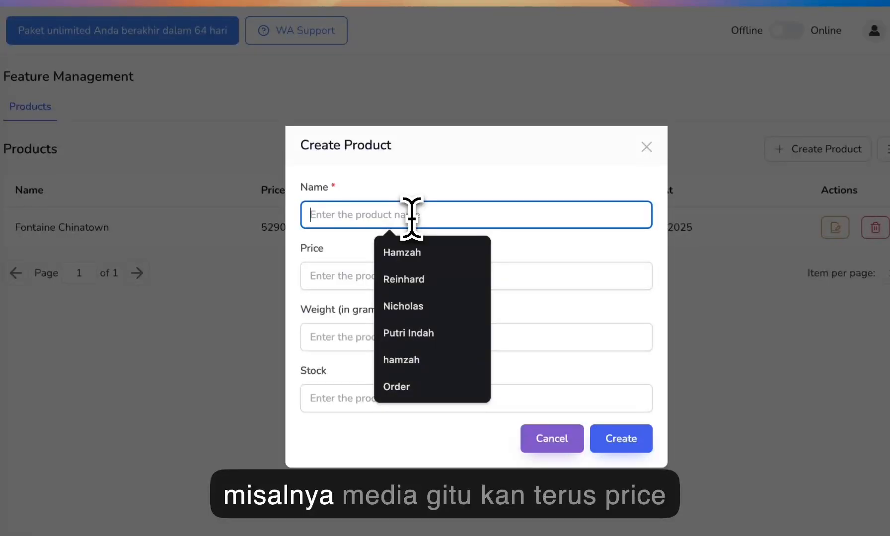
type("Meja")
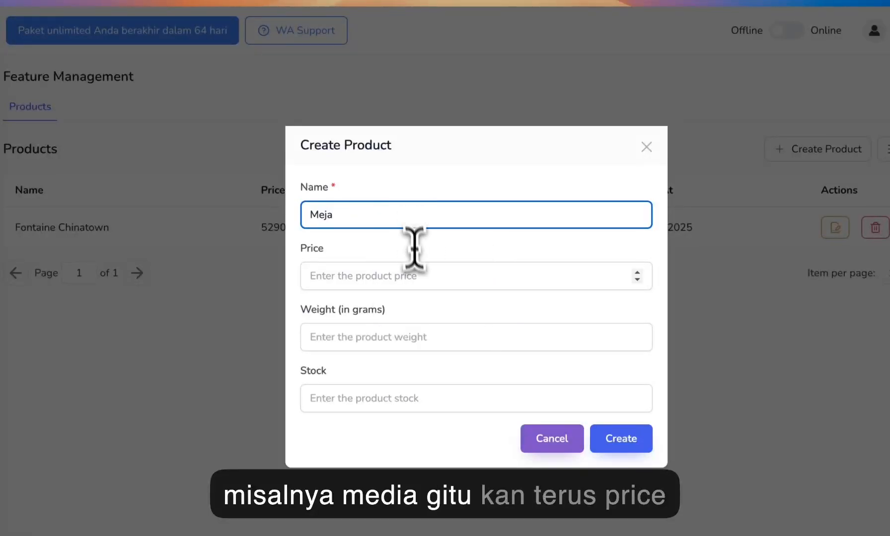
left_click(420, 275)
type("10")
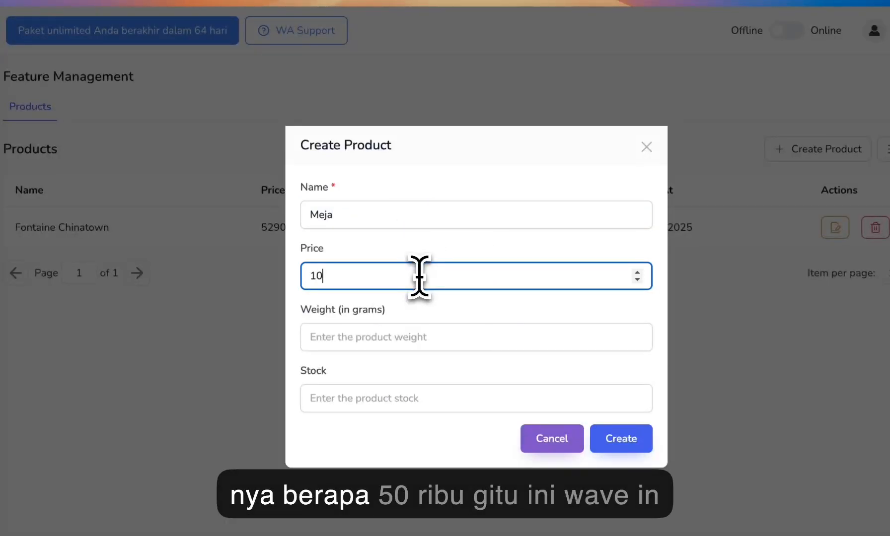
key("BackSpace")
key("BackSpace")
type("50000")
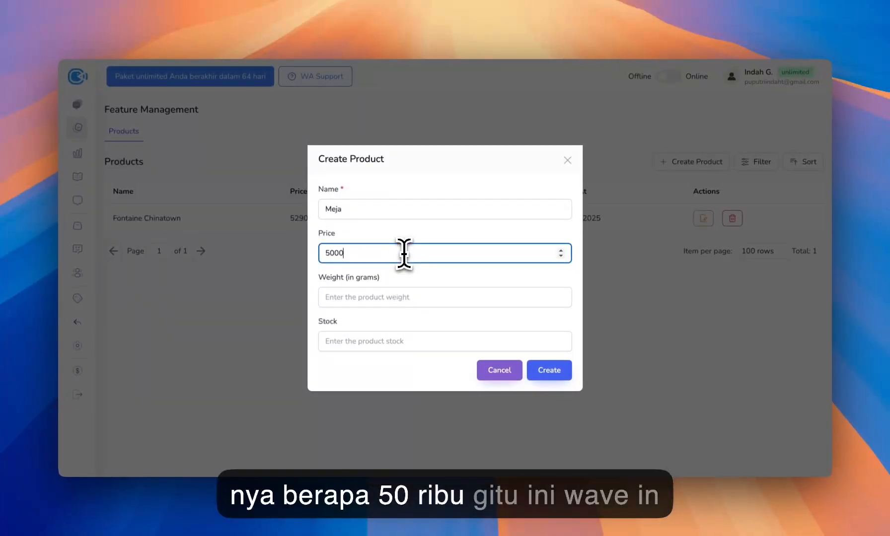
- Set the product's weight to 500 grams and its stock to 10, and create it
left_click(444, 297)
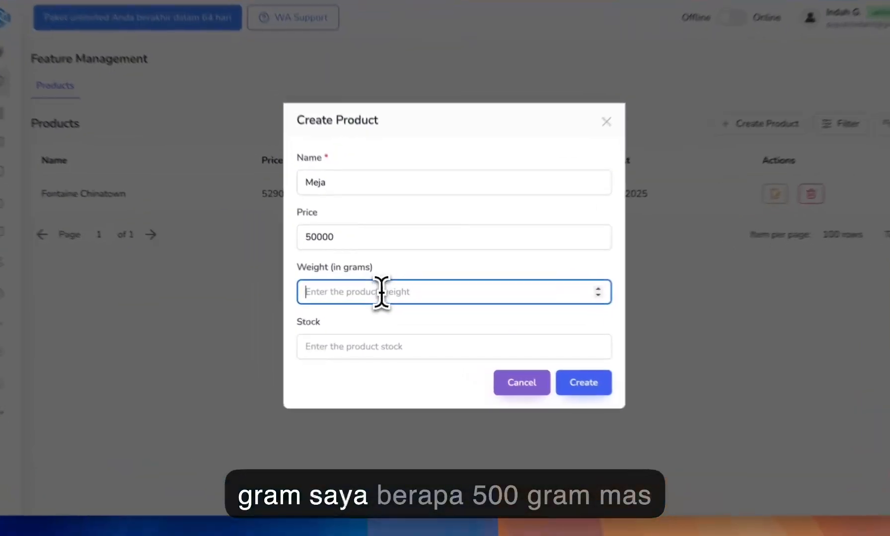
type("500")
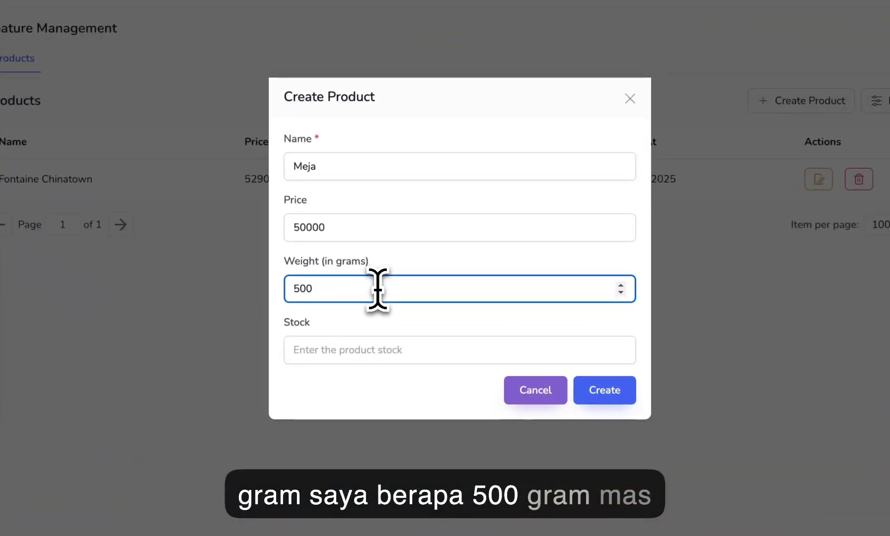
key("Tab")
type("10")
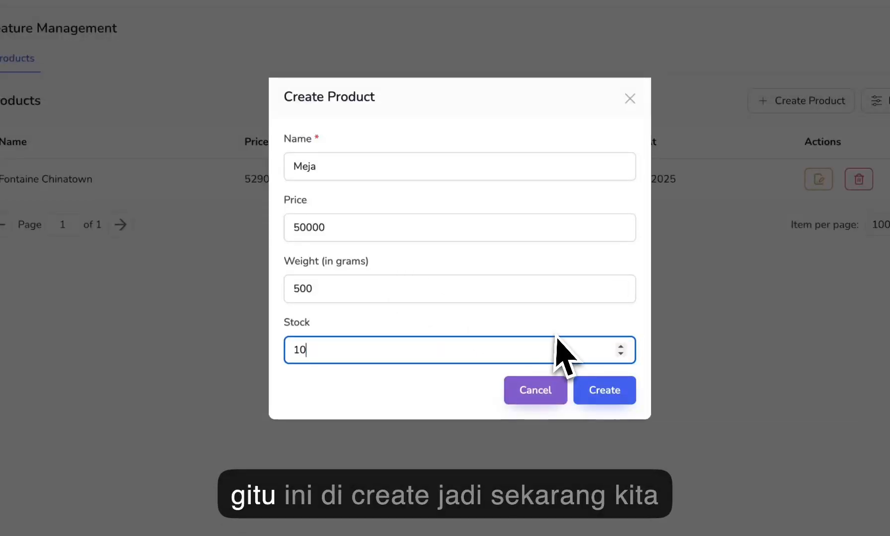
left_click(601, 387)
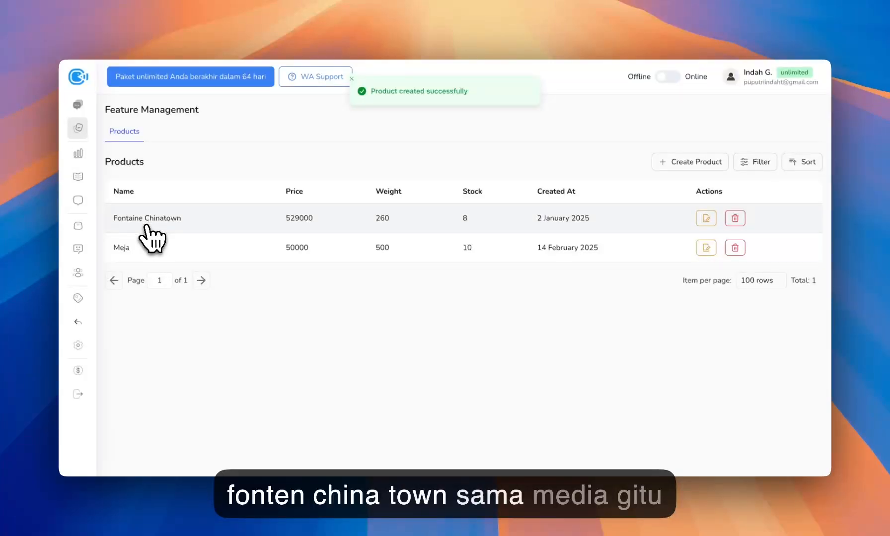
- View the ticket creation forms in a chat conversation and on the ticket board without creating a ticket
mouse_move(87, 105)
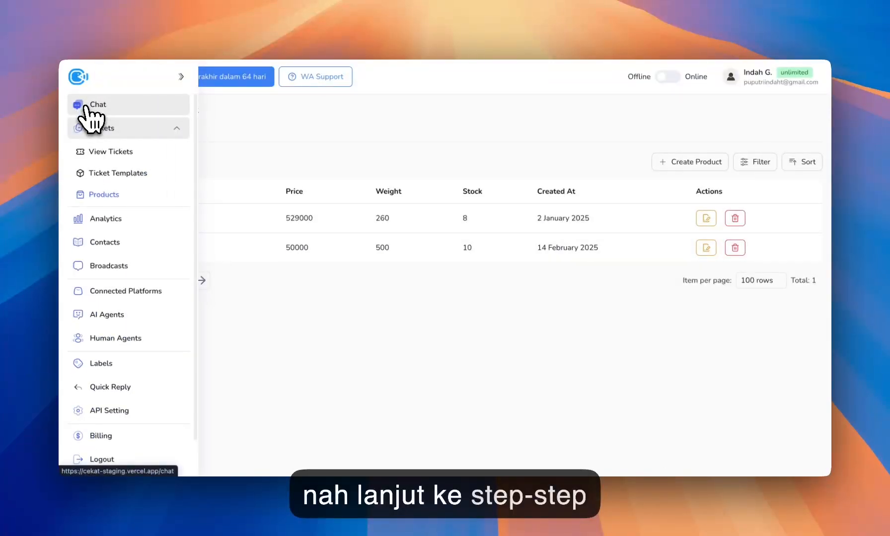
left_click(84, 106)
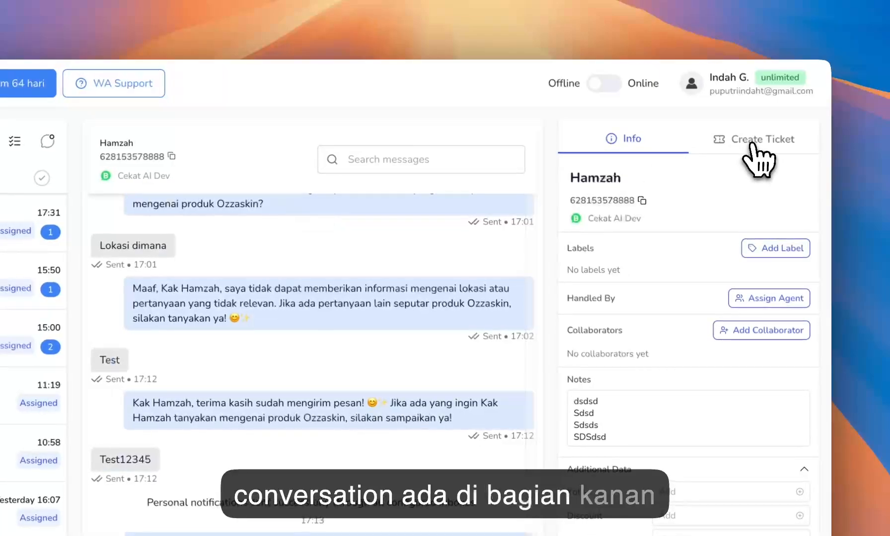
left_click(753, 145)
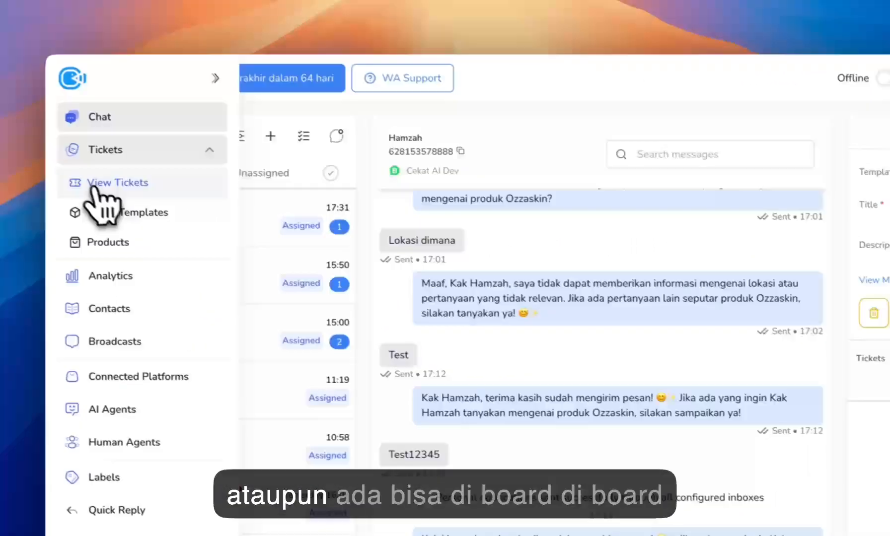
left_click(110, 194)
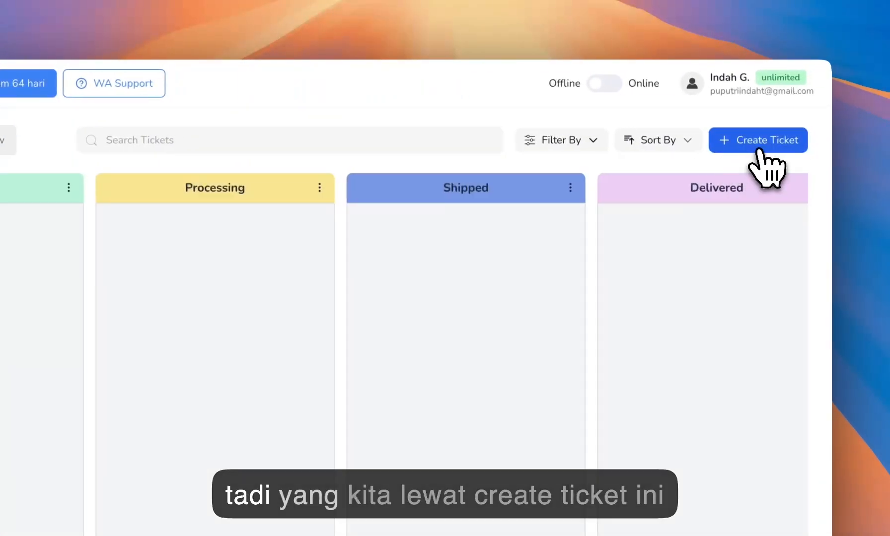
left_click(758, 150)
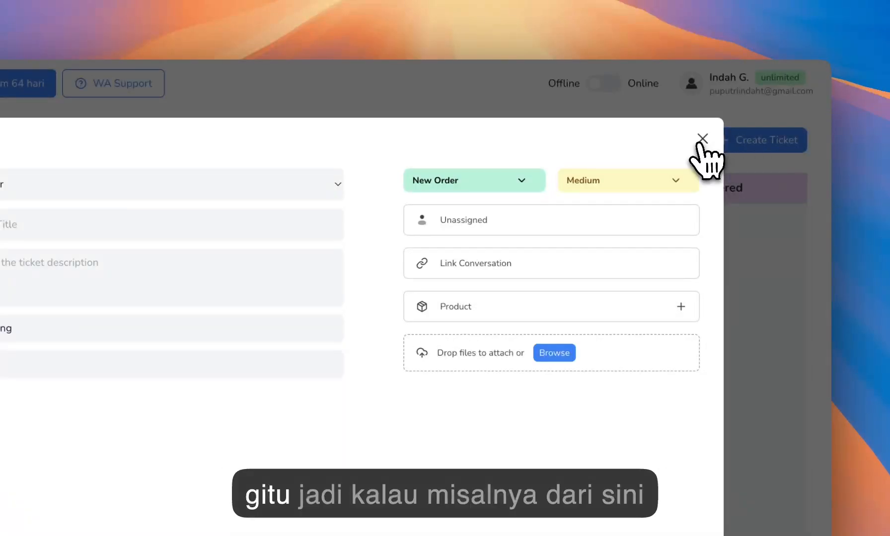
left_click(703, 141)
- Return to the chats and open the ticket creation form for the second unassigned conversation
mouse_move(92, 159)
left_click(95, 124)
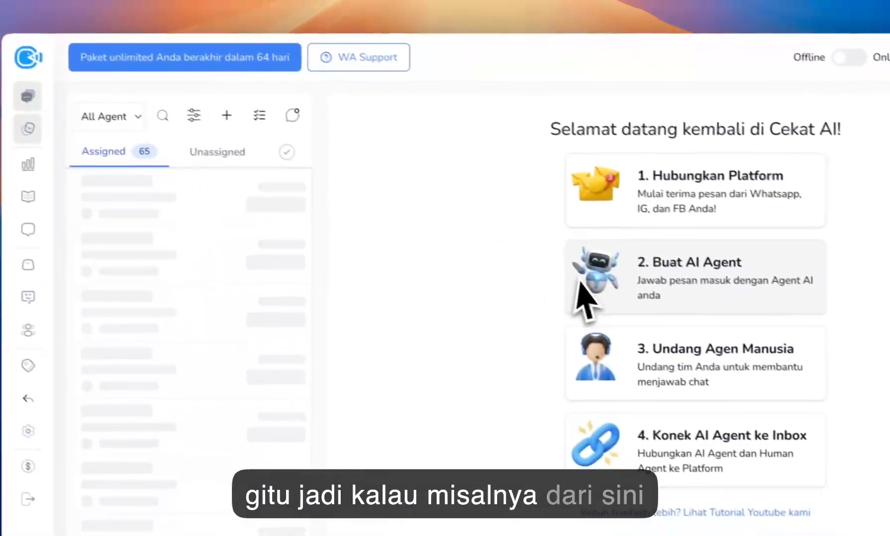
left_click(290, 236)
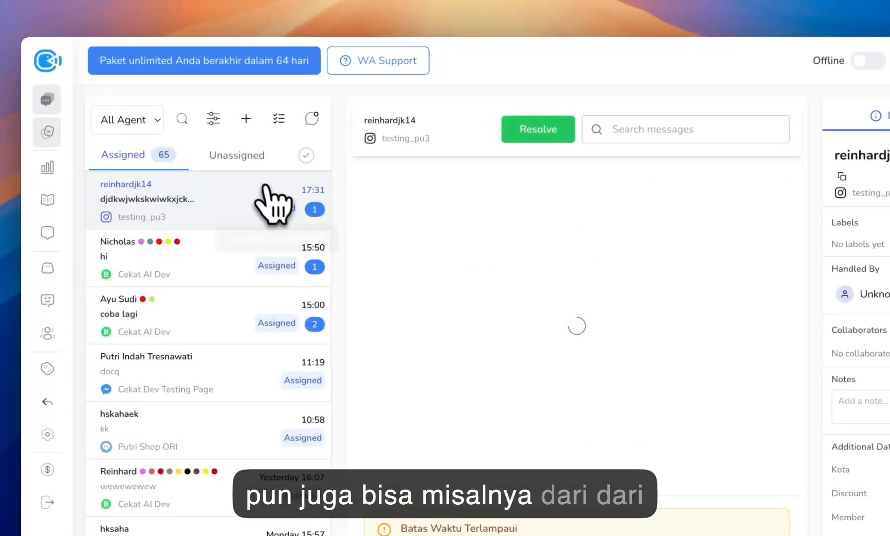
left_click(237, 156)
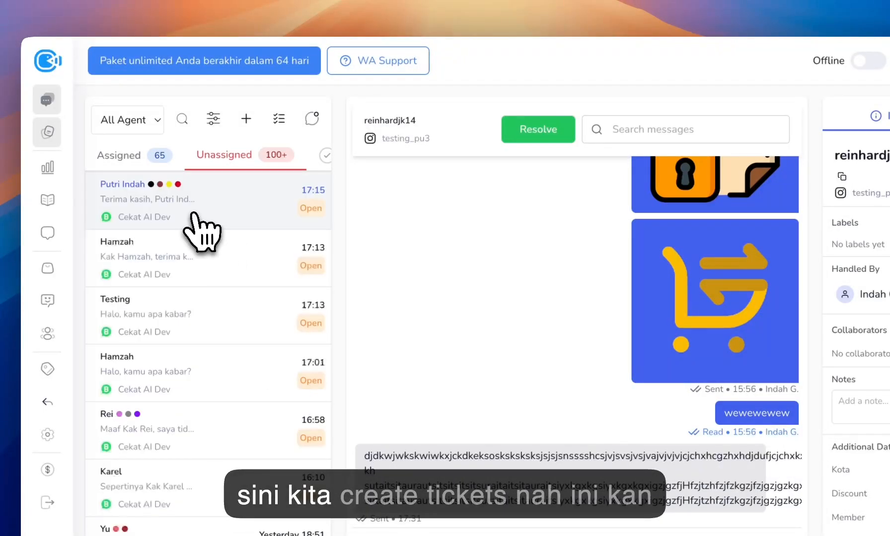
left_click(209, 248)
left_click(763, 128)
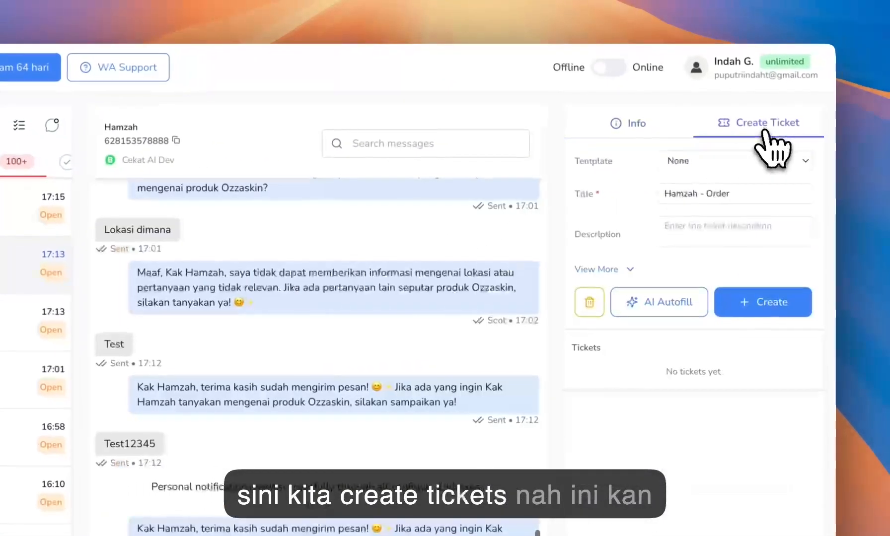
- Apply the Order template to the new ticket for this conversation
left_click(708, 163)
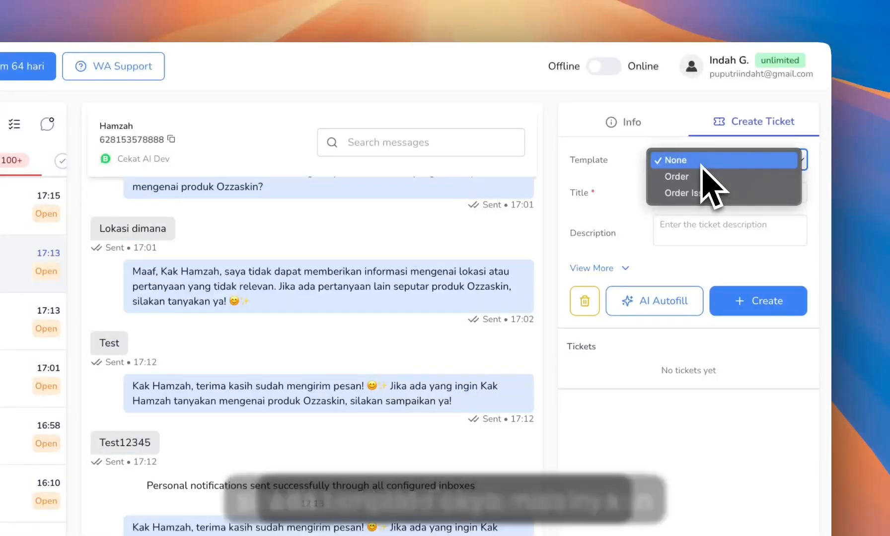
left_click(703, 170)
left_click(690, 161)
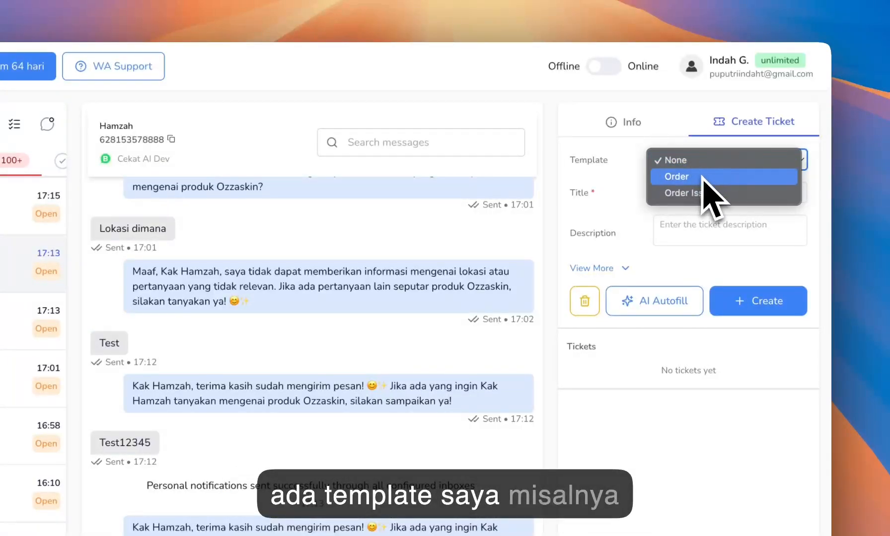
left_click(706, 178)
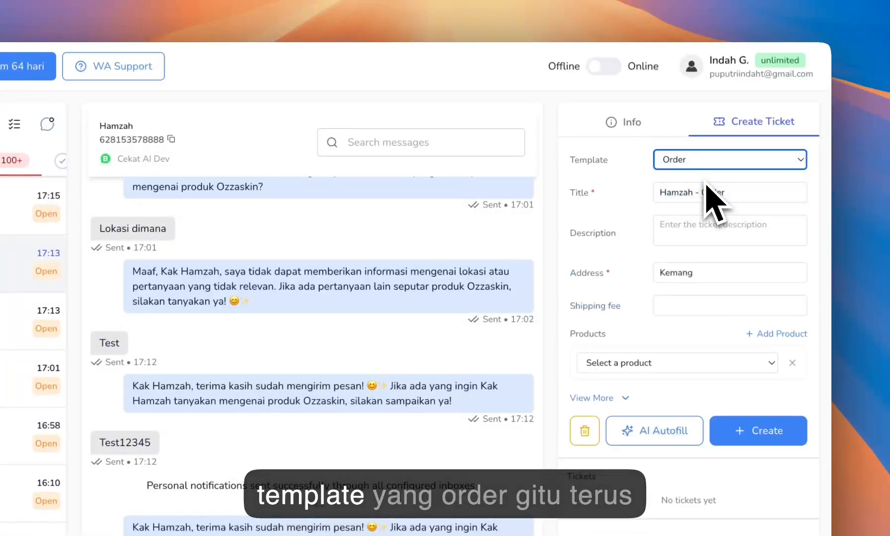
- Replace the prefilled address in the new order ticket with the customer's updated address
left_click(684, 230)
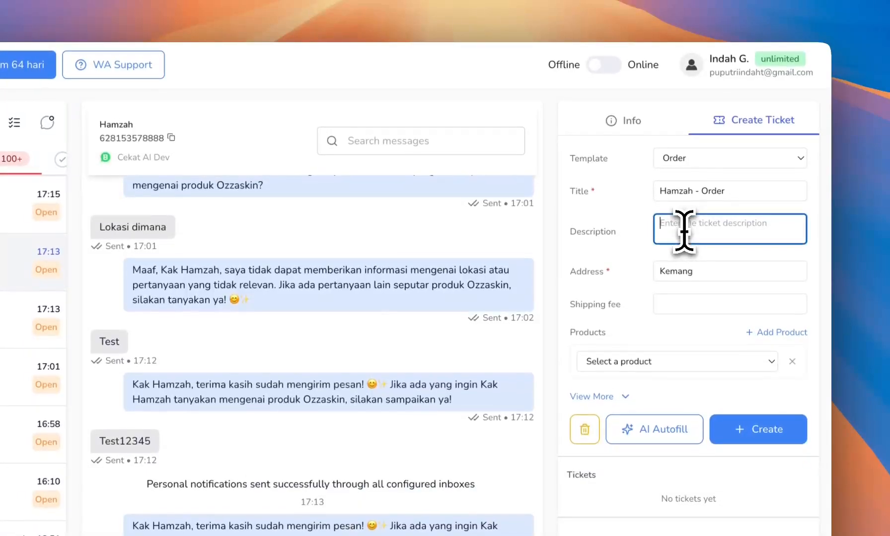
left_click(575, 278)
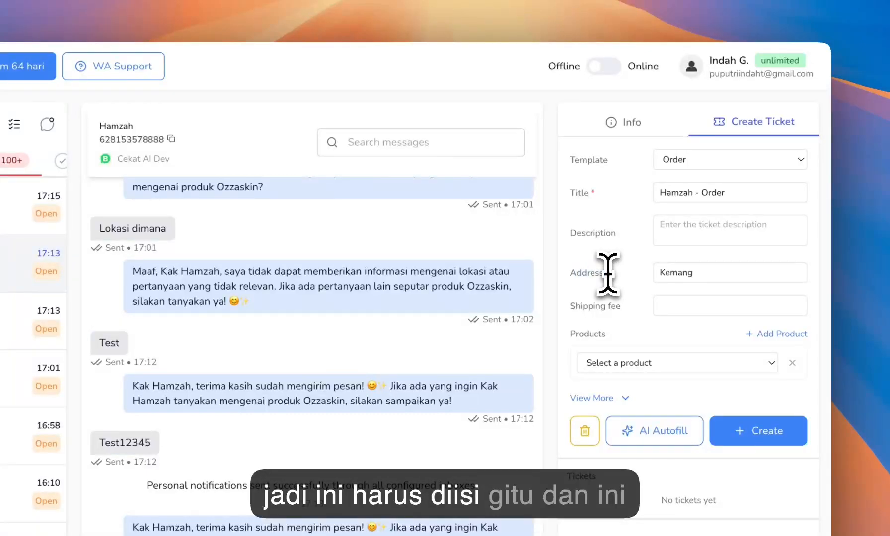
double_click(671, 272)
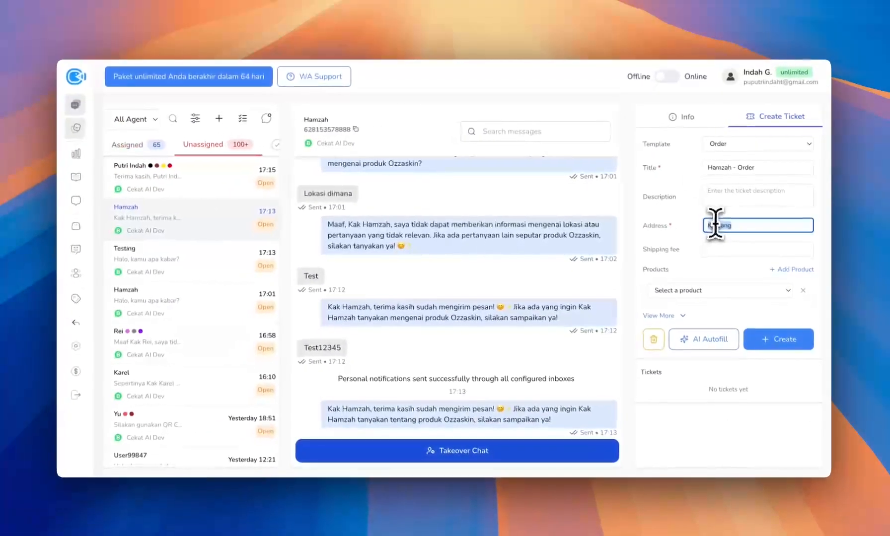
key("BackSpace")
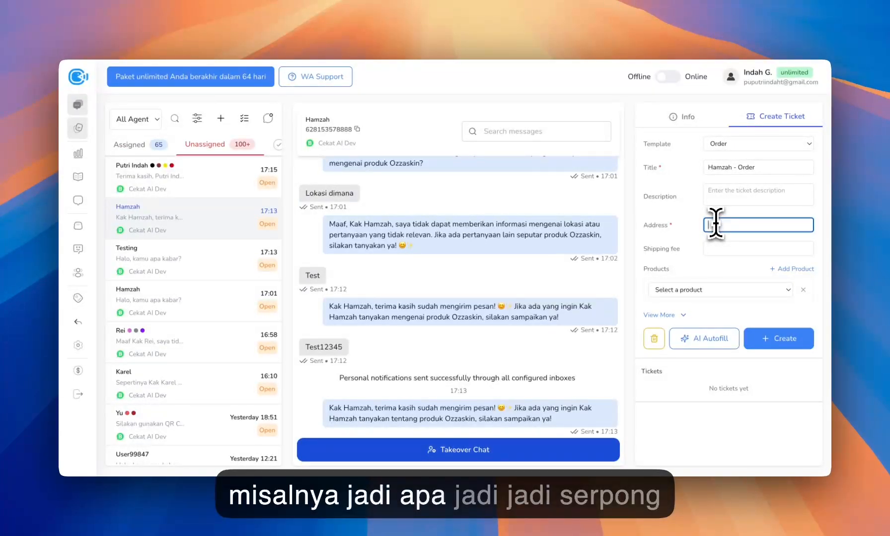
type("Gad")
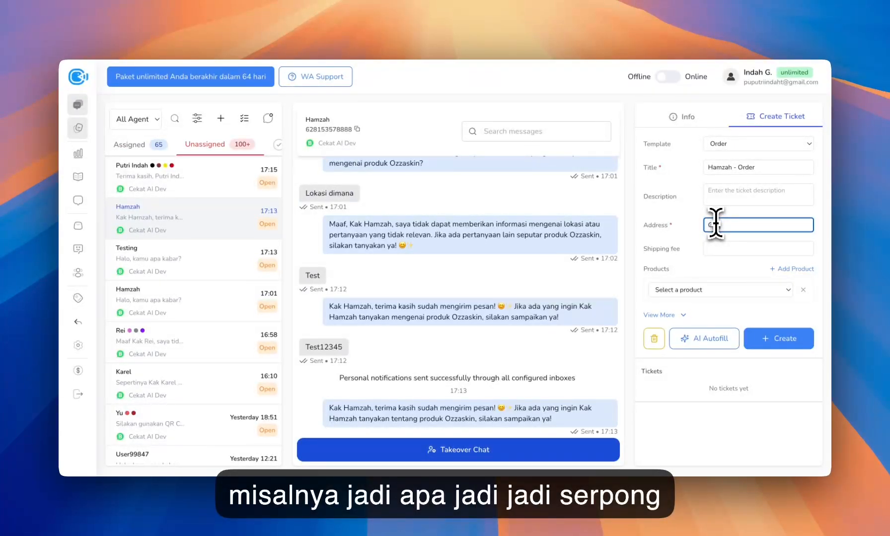
type("ing serpong")
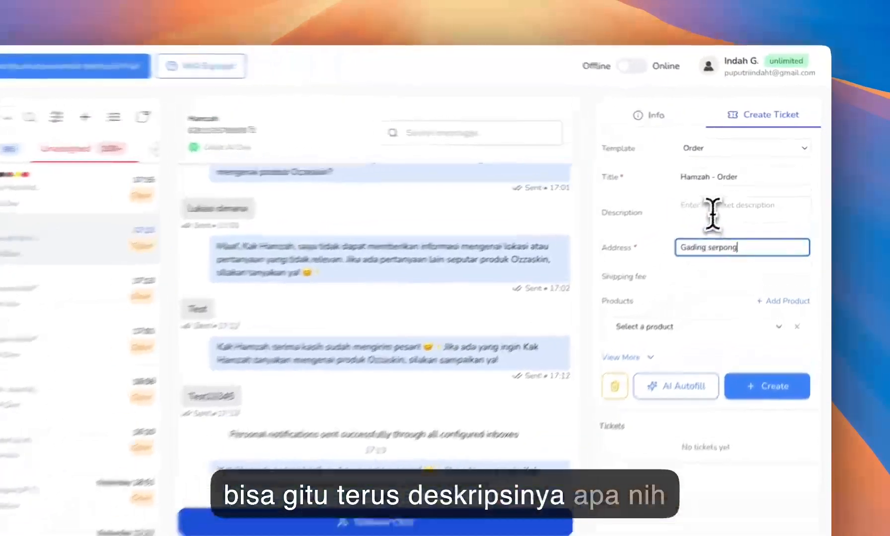
- Enter "Udah order tapi belom bayar" as the ticket's description
left_click(730, 193)
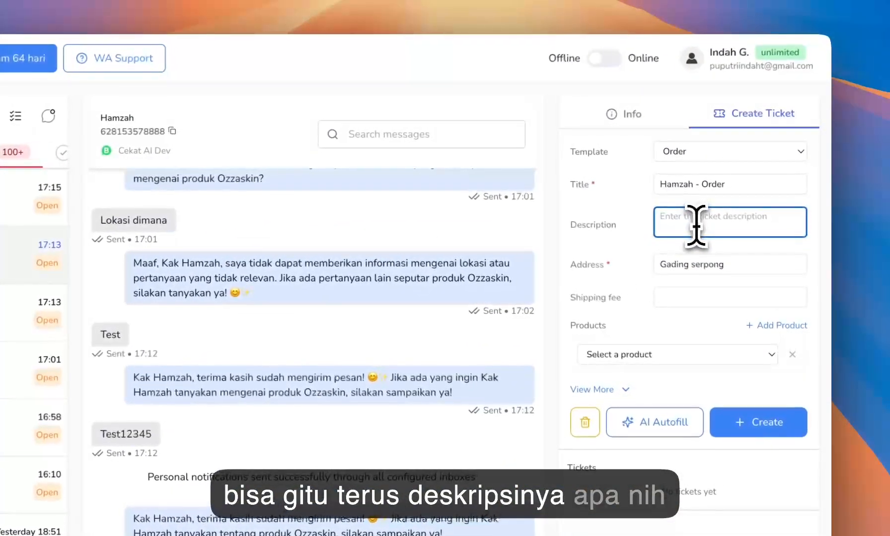
type("Udah or")
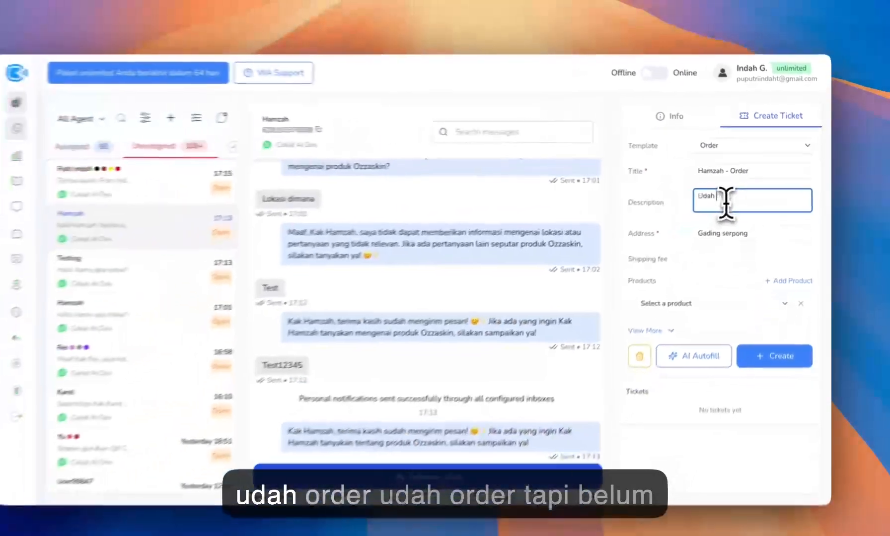
type("der tap")
type("i be")
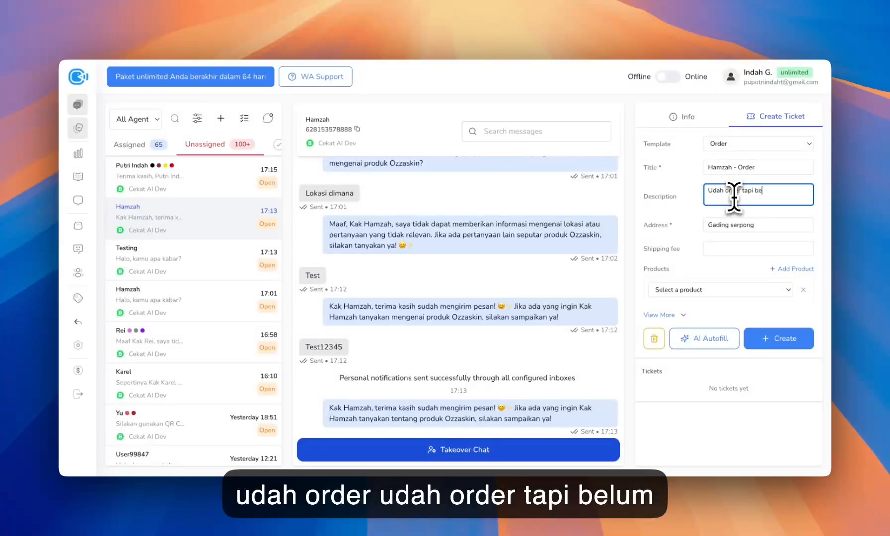
type("lom bayar")
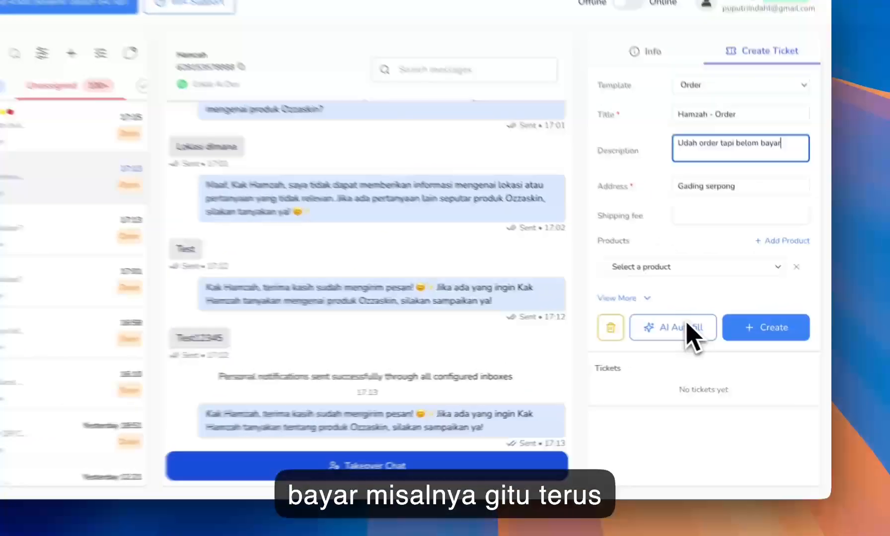
left_click(718, 383)
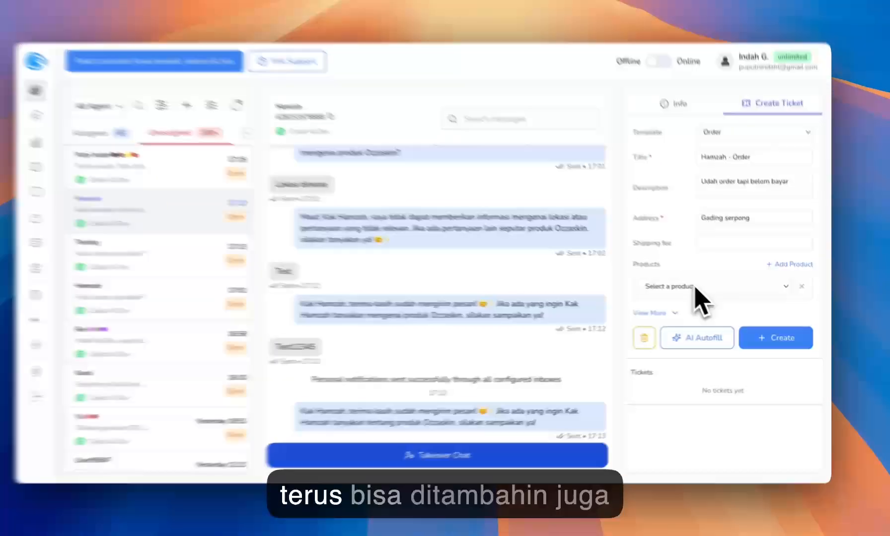
- Select Meja as the ticket's first product and set its quantity to 3
left_click(700, 291)
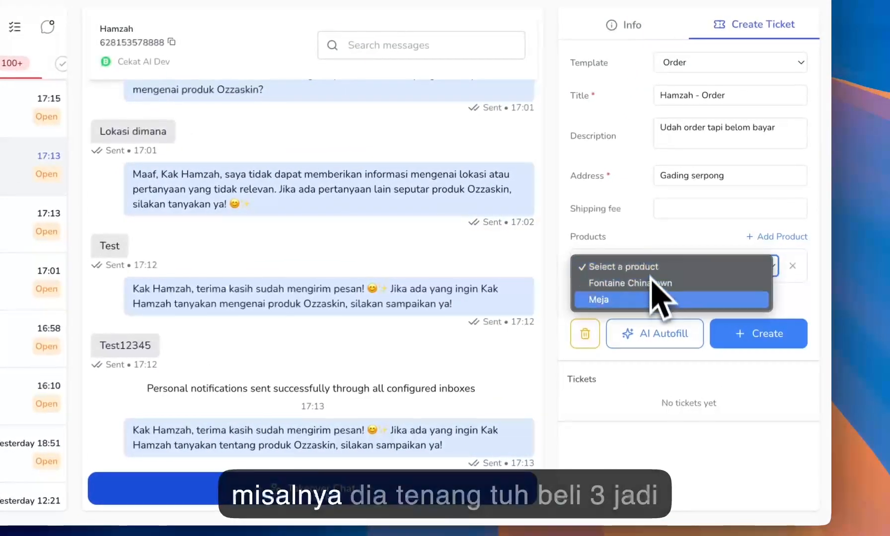
left_click(646, 300)
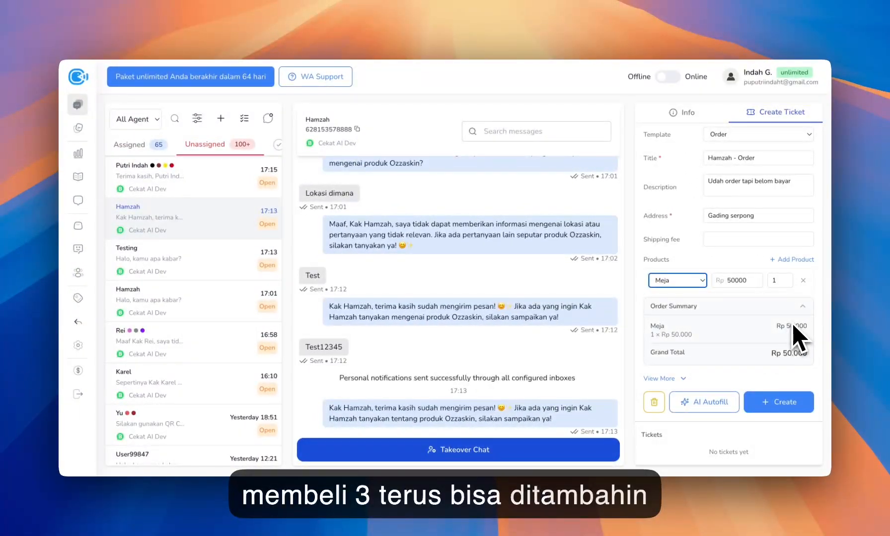
left_click(787, 282)
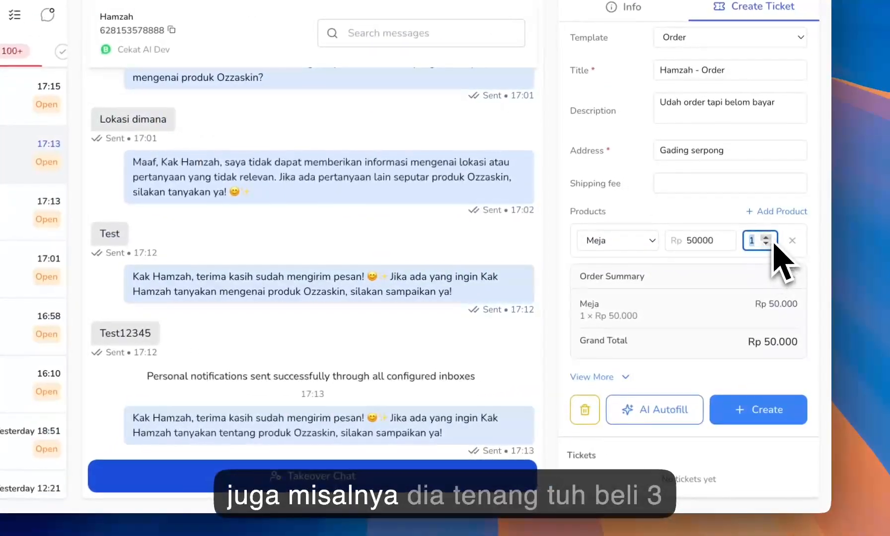
left_click(765, 238)
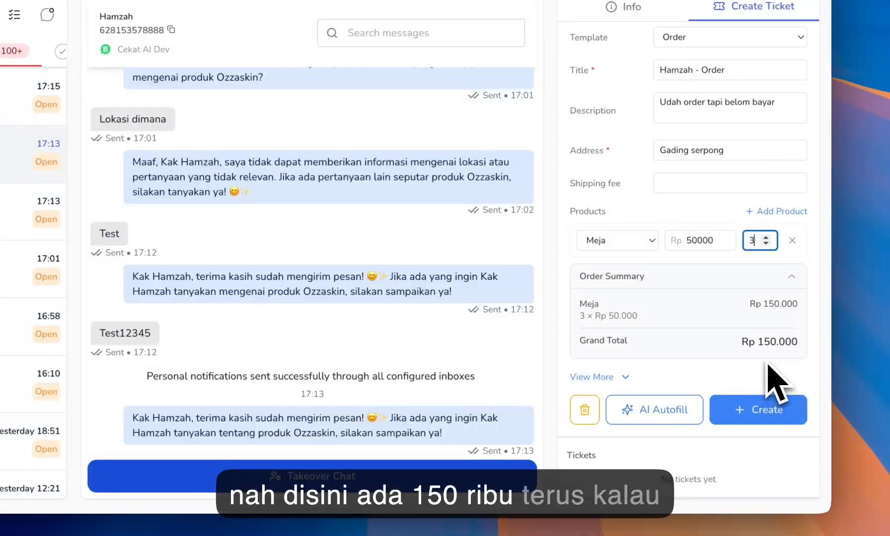
- Add Fontaine Chinatown as a second product on the ticket with a quantity of 2
left_click(779, 215)
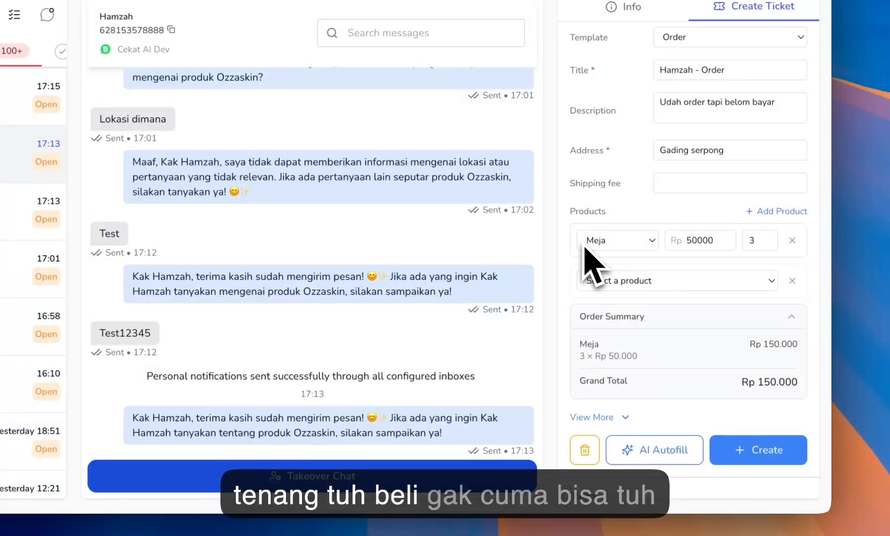
left_click(627, 281)
left_click(644, 298)
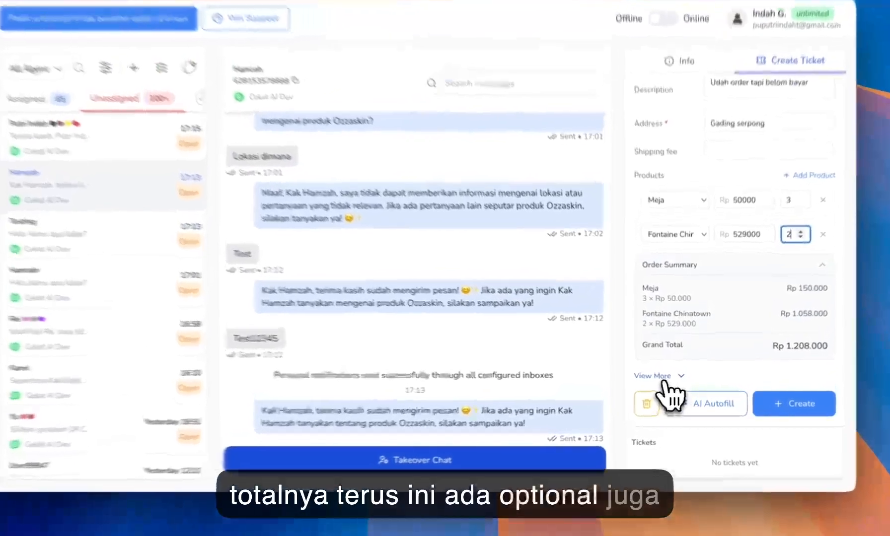
- Expand the ticket's optional fields, choose New Order as the status and set the priority to Urgent
left_click(668, 379)
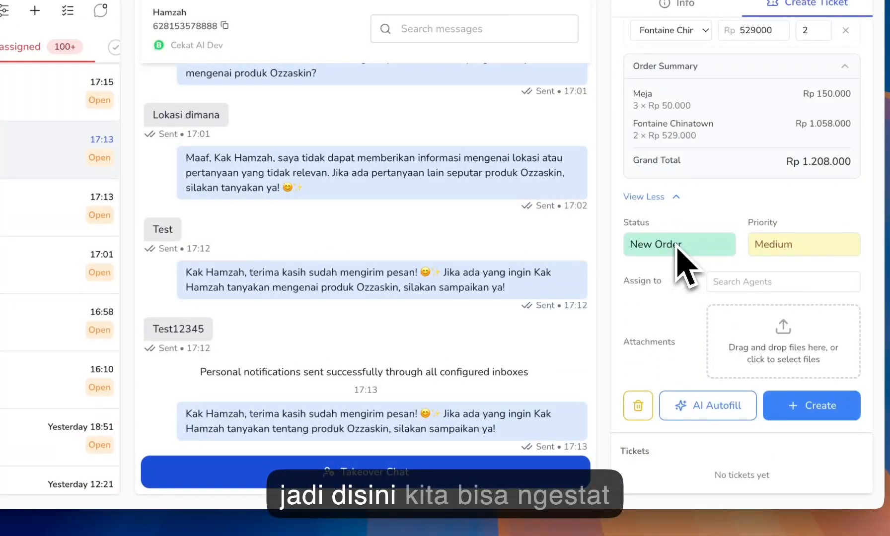
left_click(677, 245)
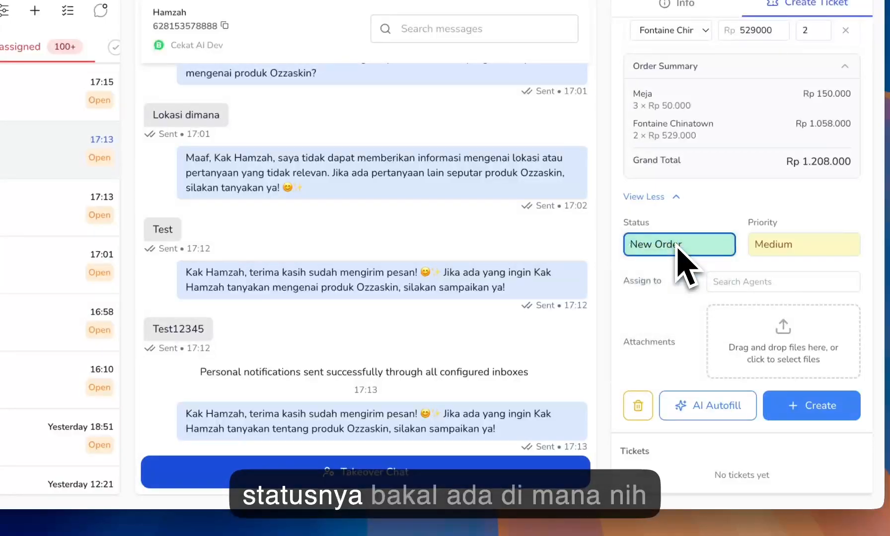
left_click(677, 246)
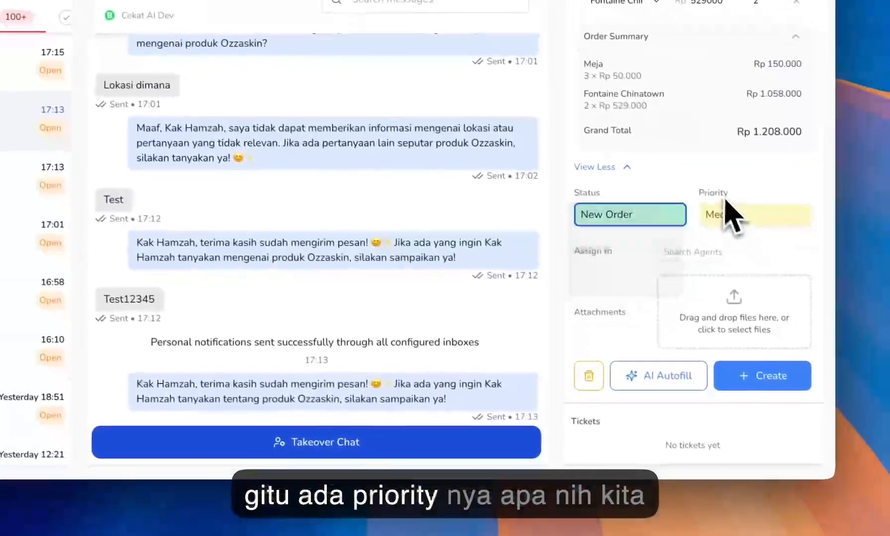
left_click(774, 240)
left_click(744, 243)
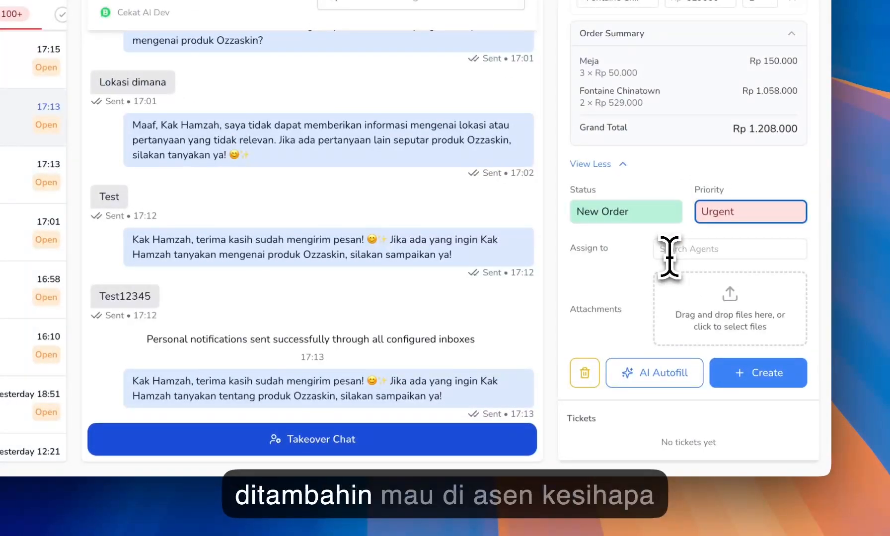
- Assign the ticket to the agent "tes"
left_click(670, 253)
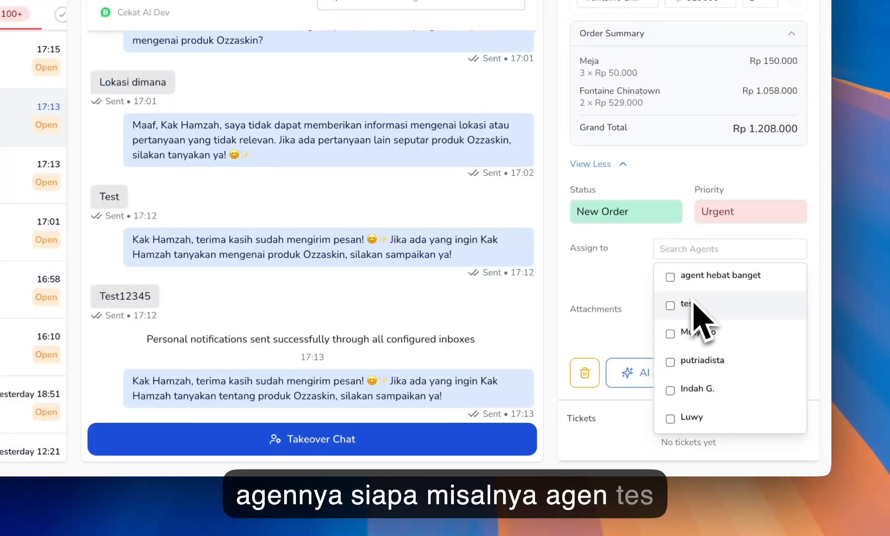
left_click(670, 305)
left_click(625, 293)
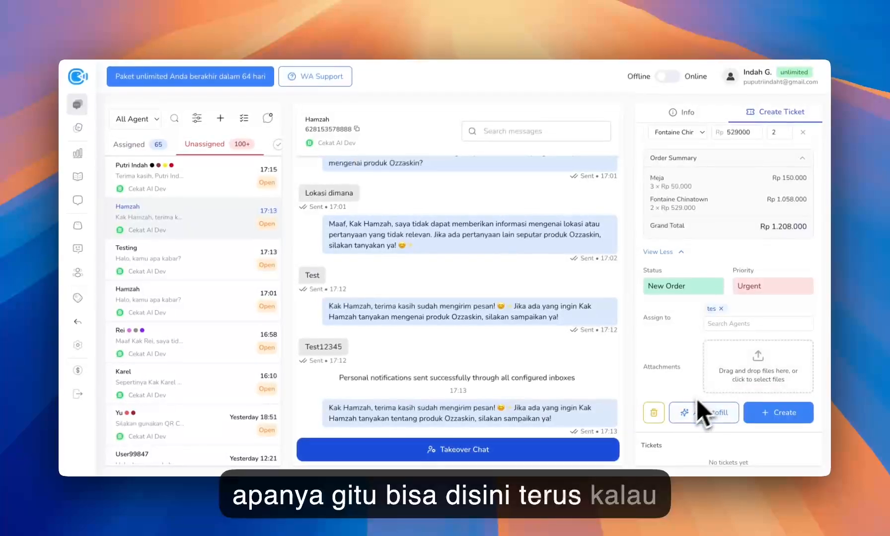
- Review the completed order form and create the ticket for this conversation
scroll(682, 378, "up", 5)
scroll(684, 391, "down", 5)
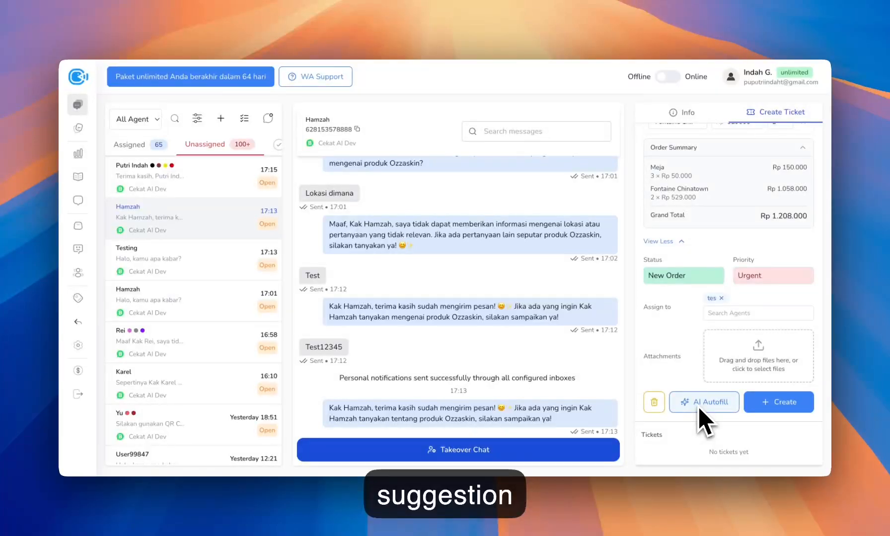
scroll(700, 419, "up", 5)
scroll(691, 412, "down", 5)
scroll(723, 408, "up", 5)
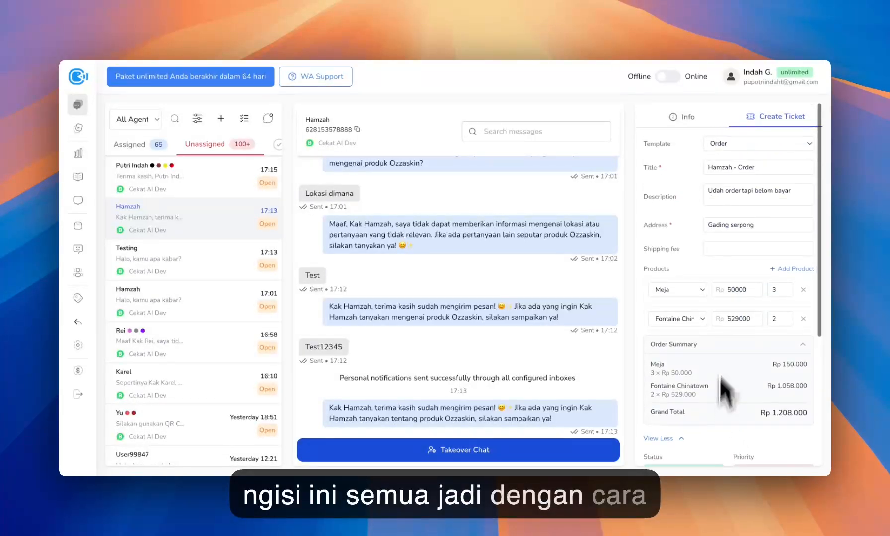
scroll(720, 382, "down", 5)
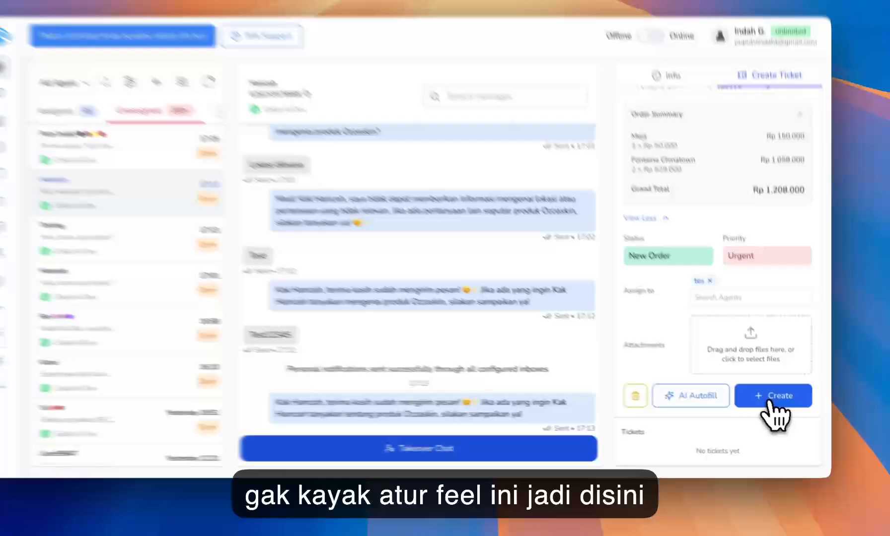
left_click(770, 403)
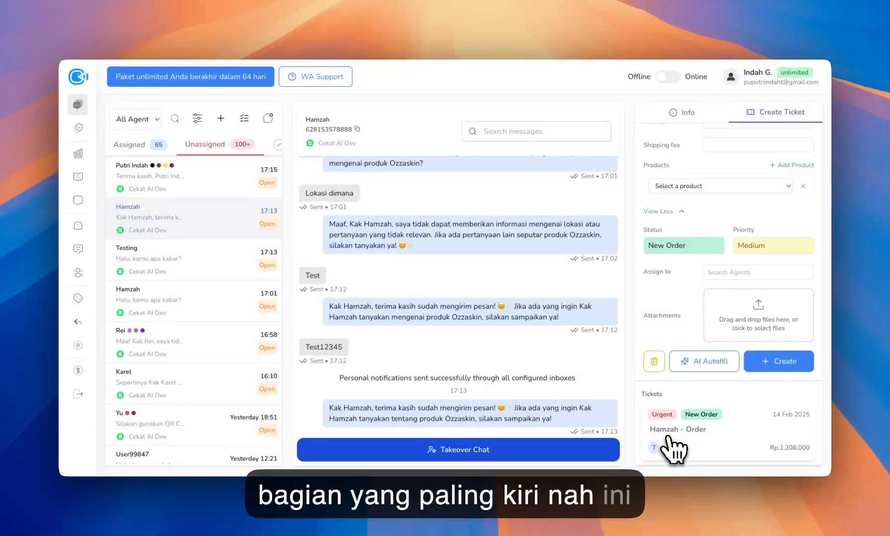
- Open the details of the newly created order ticket listed for this conversation
scroll(688, 442, "up", 3)
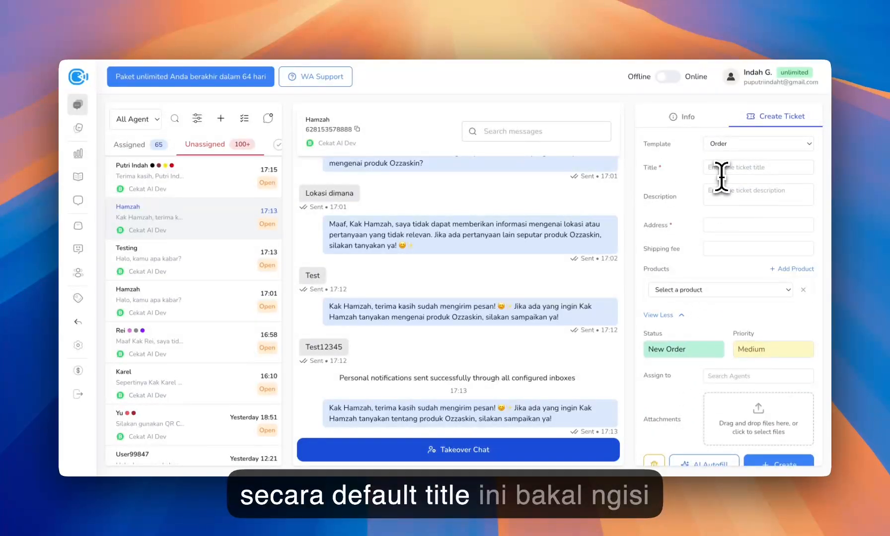
left_click(722, 169)
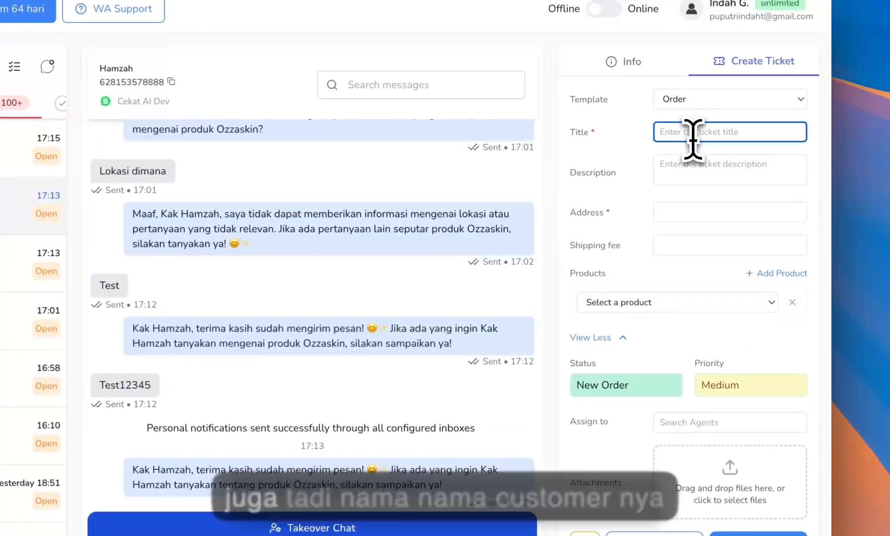
scroll(685, 378, "down", 5)
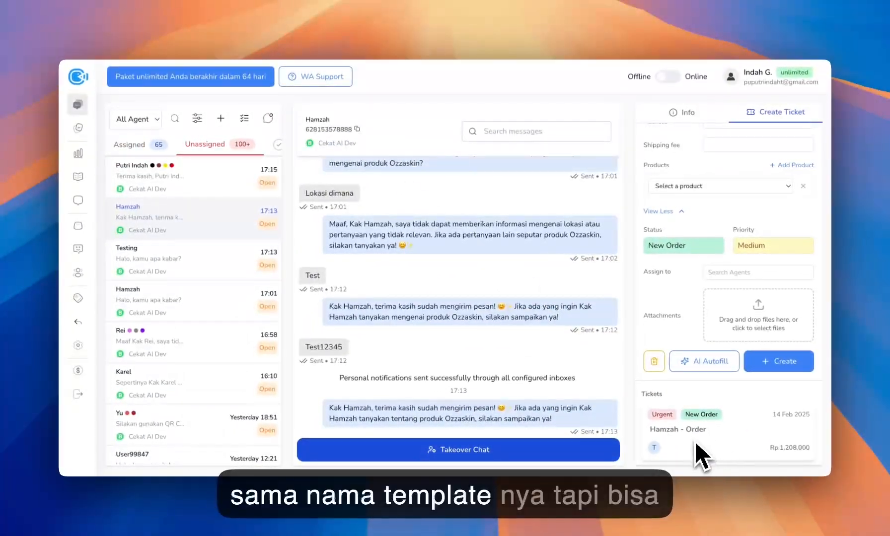
scroll(702, 450, "up", 4)
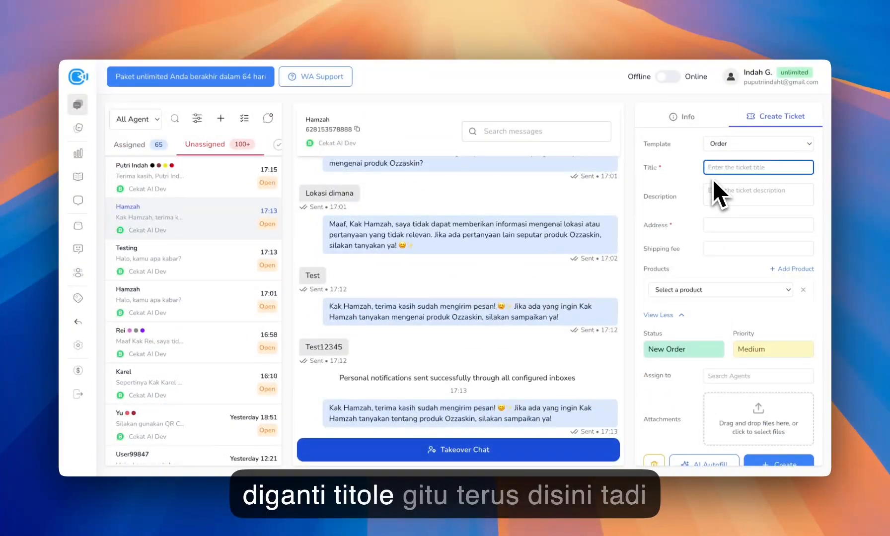
scroll(718, 238, "down", 3)
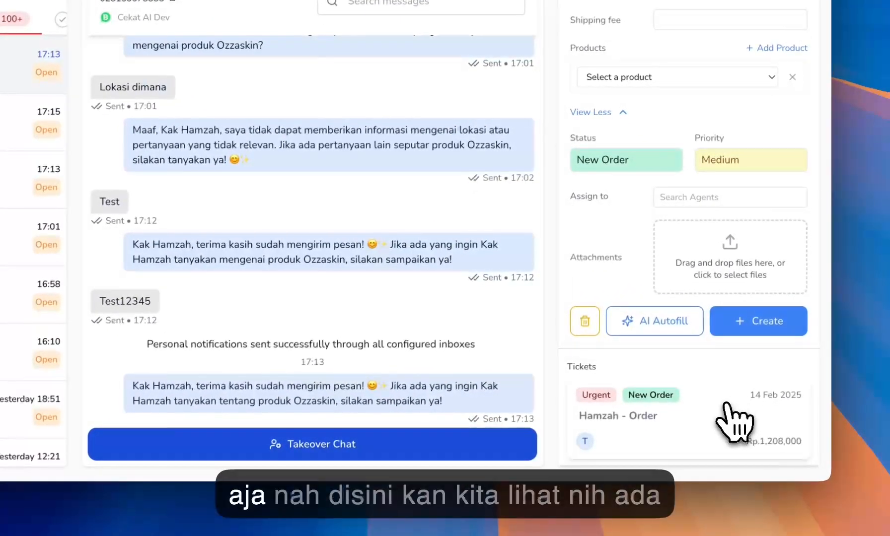
left_click(734, 421)
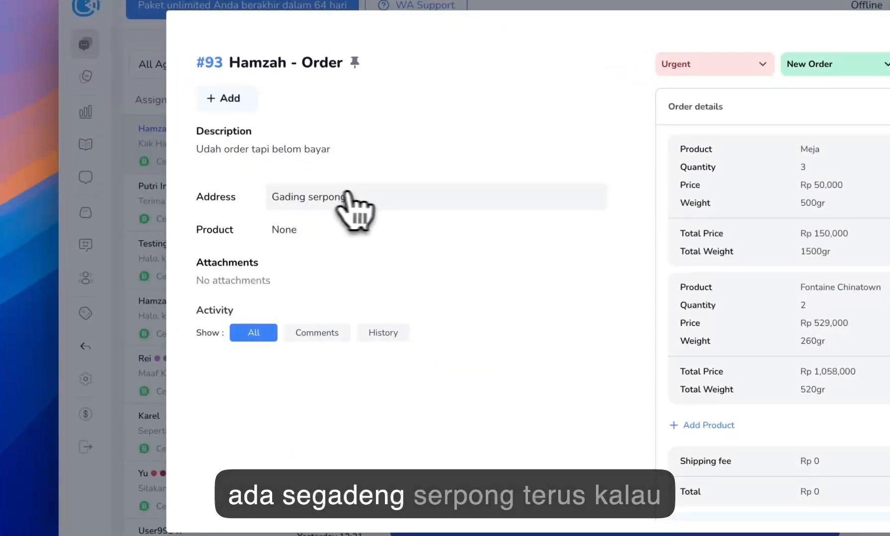
- Add the comment "Status belom bayar" to the order ticket
left_click(317, 334)
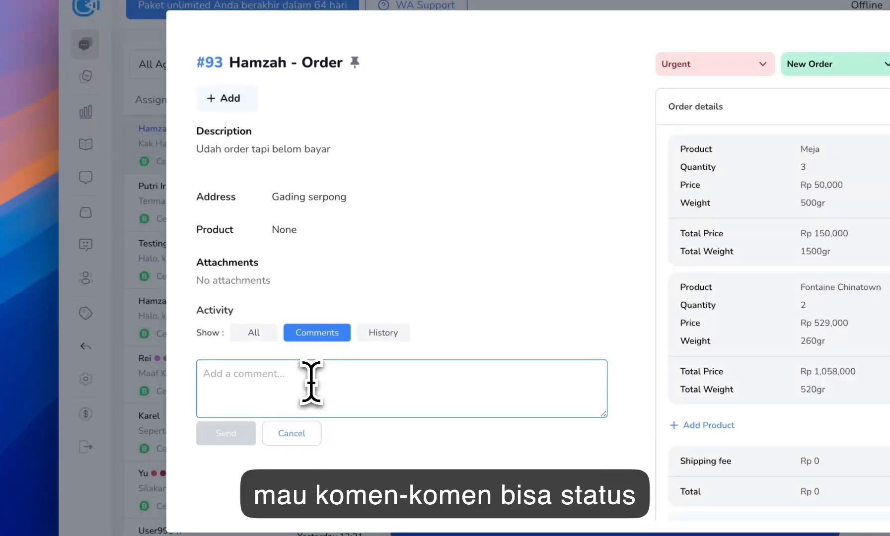
type("Status belo")
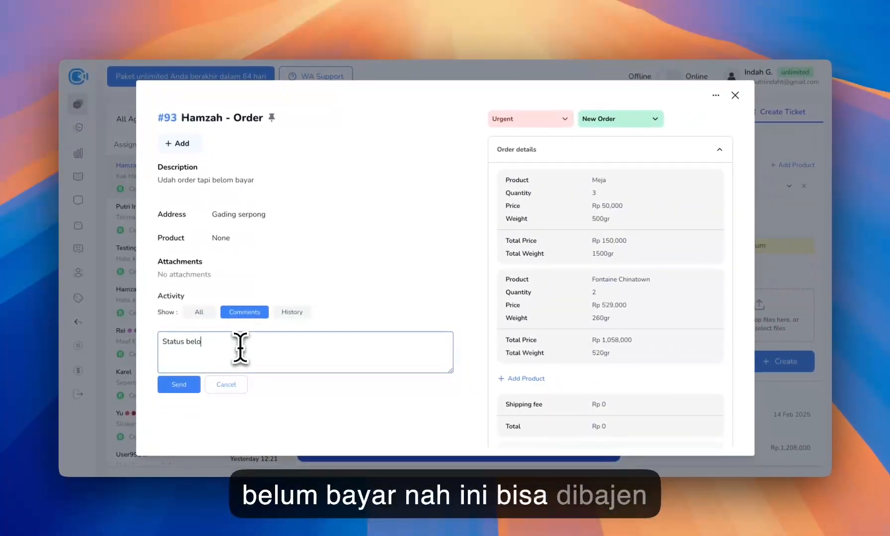
type("m bayar")
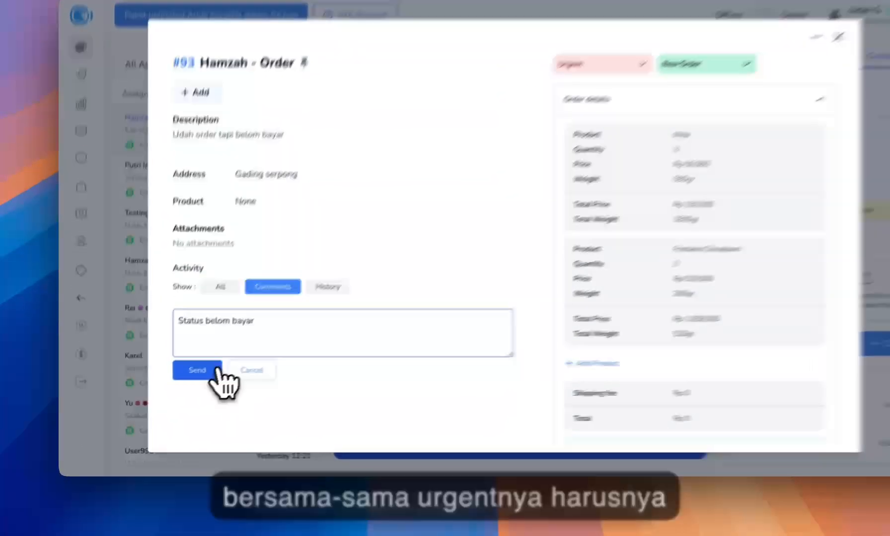
left_click(198, 384)
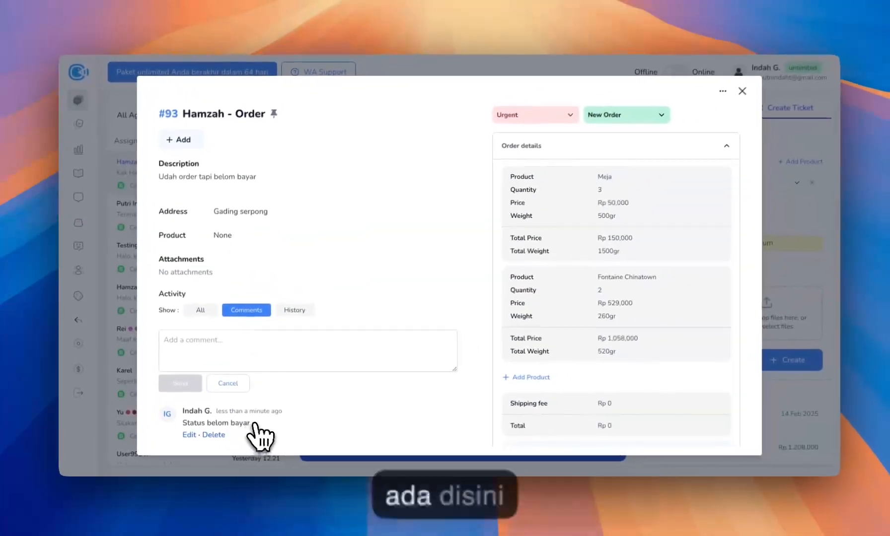
- Review the ticket's shipping fee, grand totals, creator, assignee and linked conversation, and close the ticket details
scroll(671, 289, "down", 3)
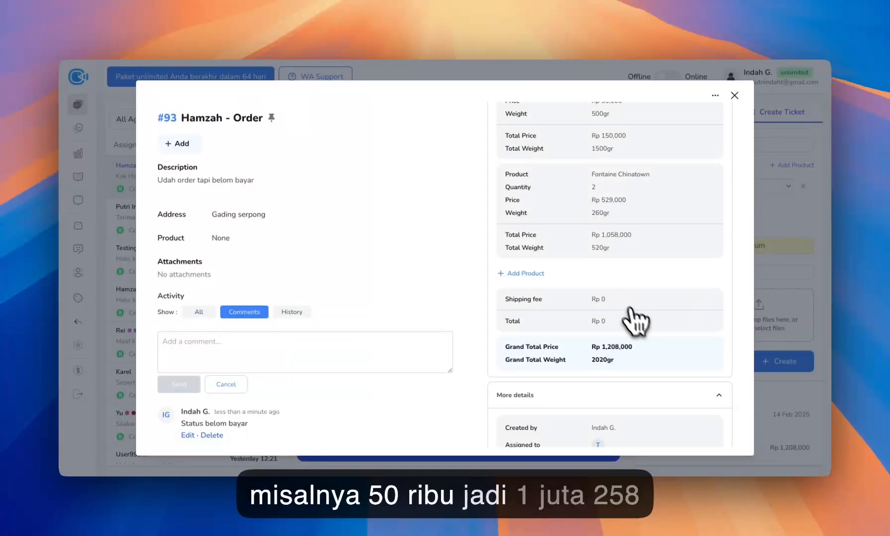
scroll(618, 351, "down", 2)
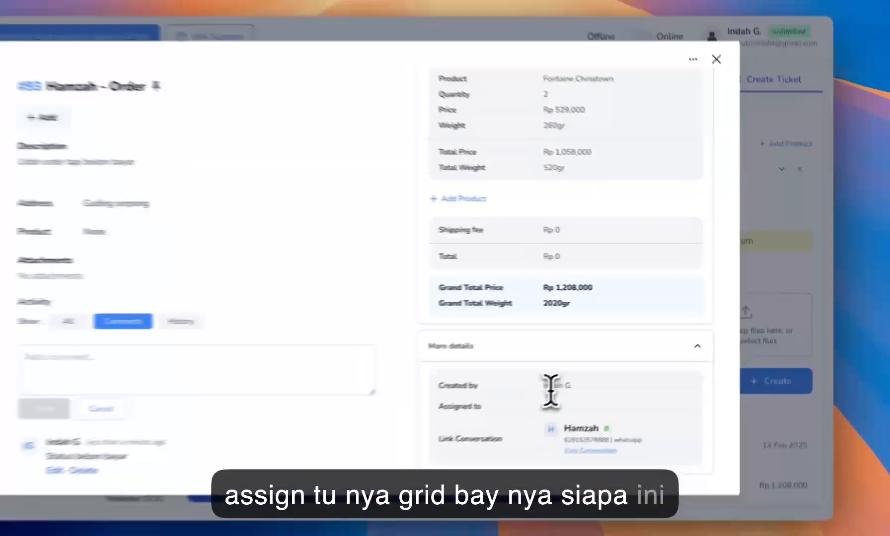
left_click_drag(596, 367, 619, 370)
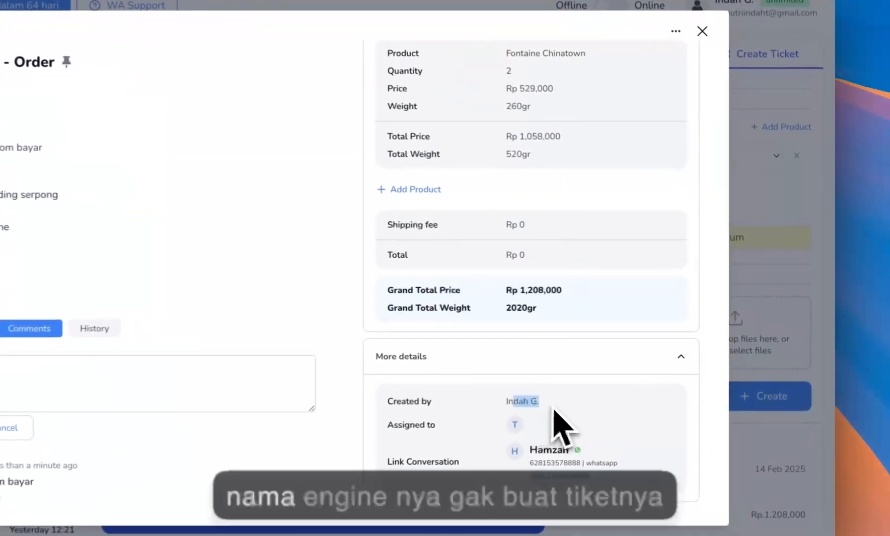
left_click(701, 64)
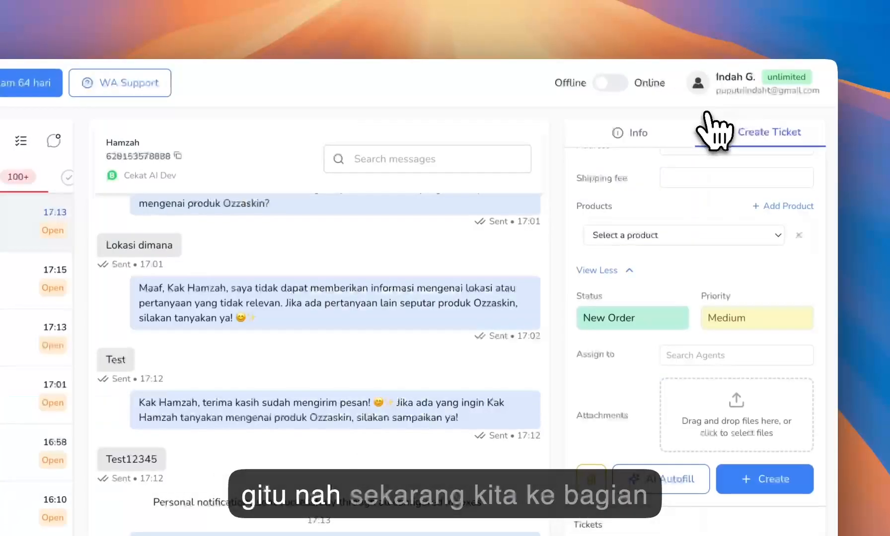
- Open the ticket board that shows all tickets by status
mouse_move(15, 125)
left_click(96, 158)
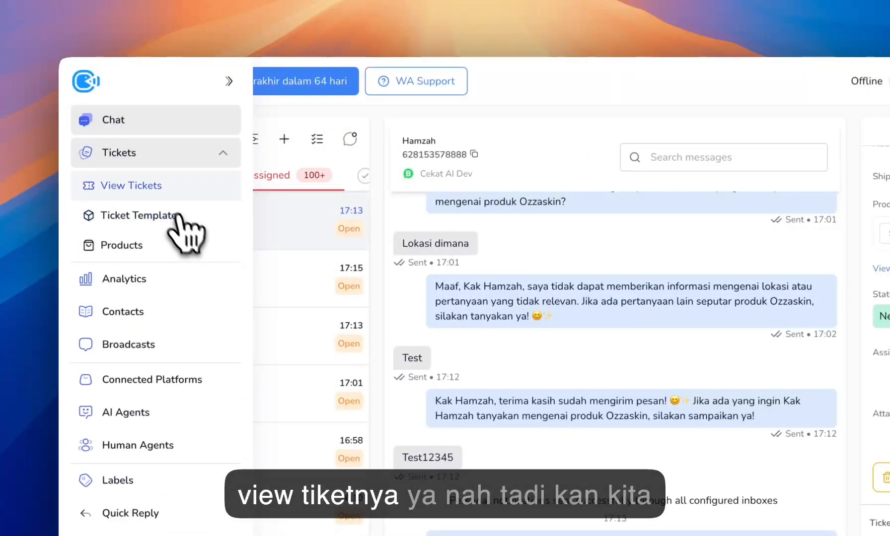
left_click(164, 188)
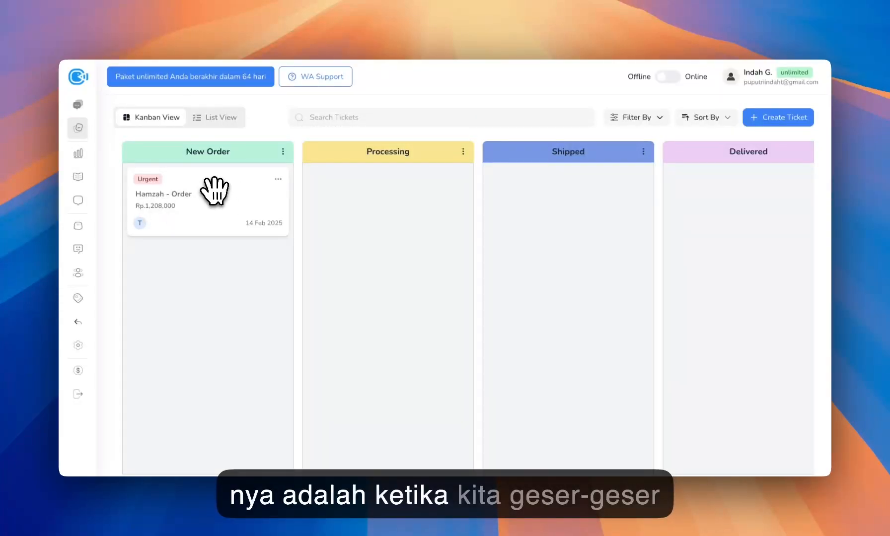
- Move the order ticket from New Order through Processing and Shipped to the Delivered status on the board
left_click_drag(215, 191, 254, 214)
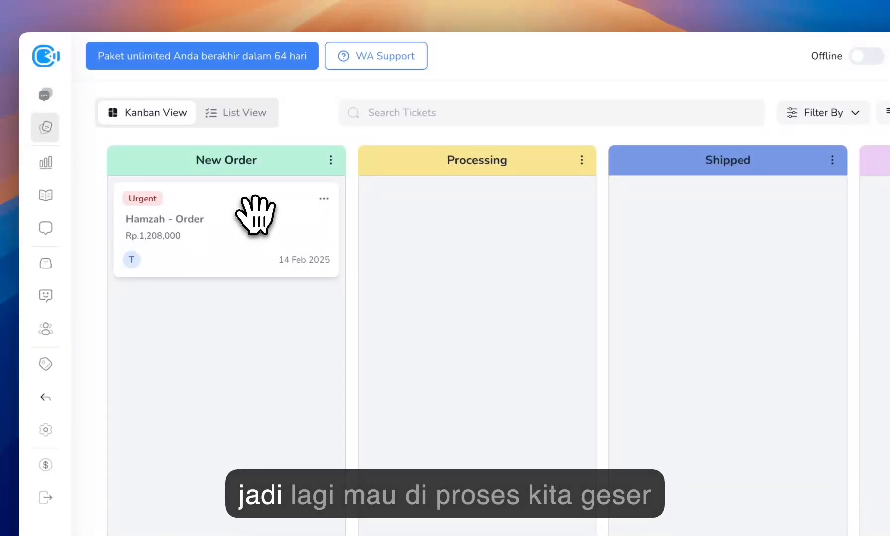
left_click_drag(255, 214, 509, 234)
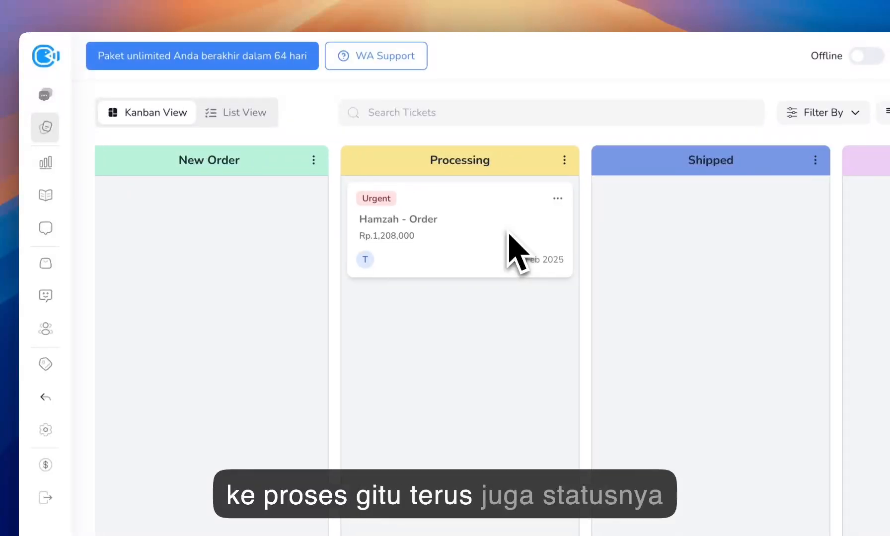
scroll(508, 251, "right", 5)
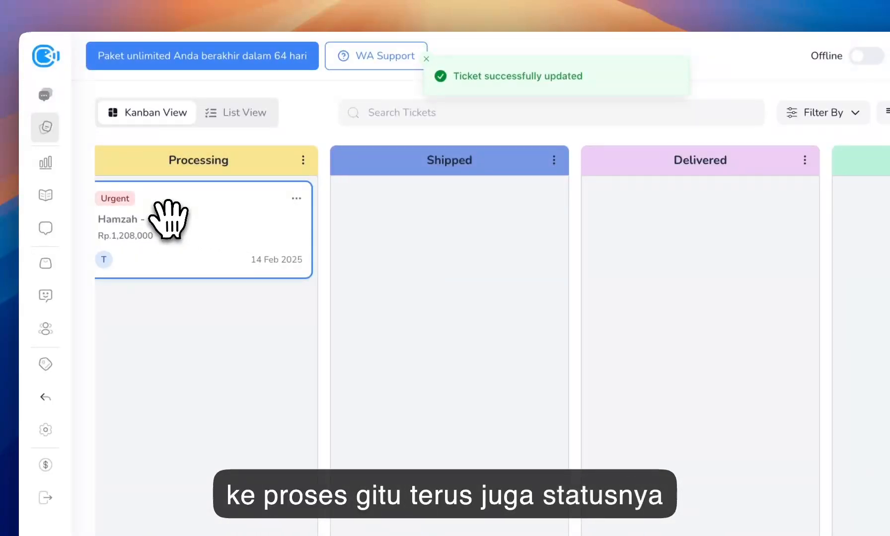
left_click_drag(168, 218, 477, 237)
scroll(478, 236, "right", 1)
left_click_drag(389, 229, 403, 246)
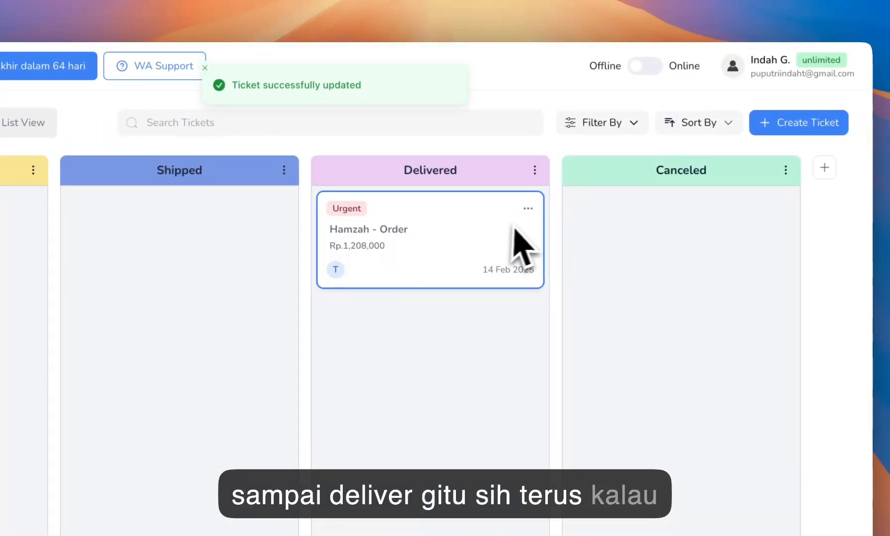
- Mark the delivered order ticket as done and move it back to the Delivered status
left_click(528, 211)
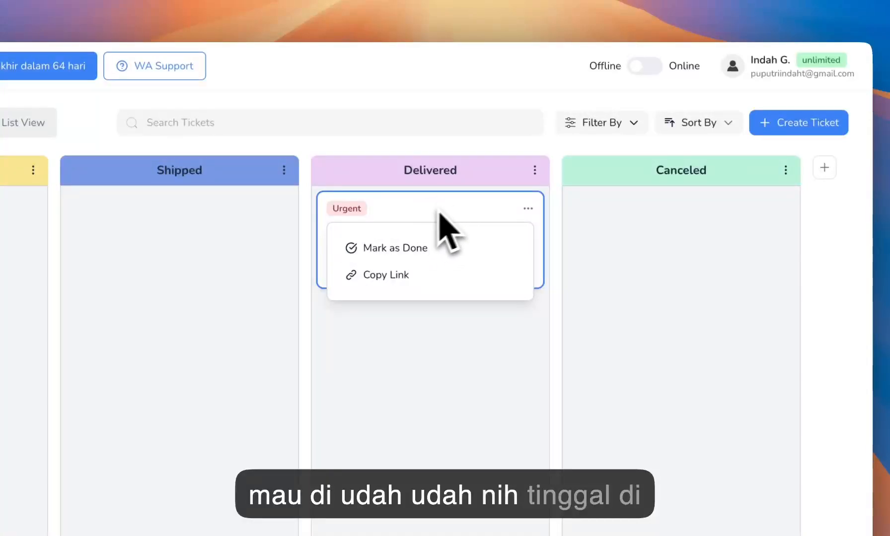
left_click(394, 251)
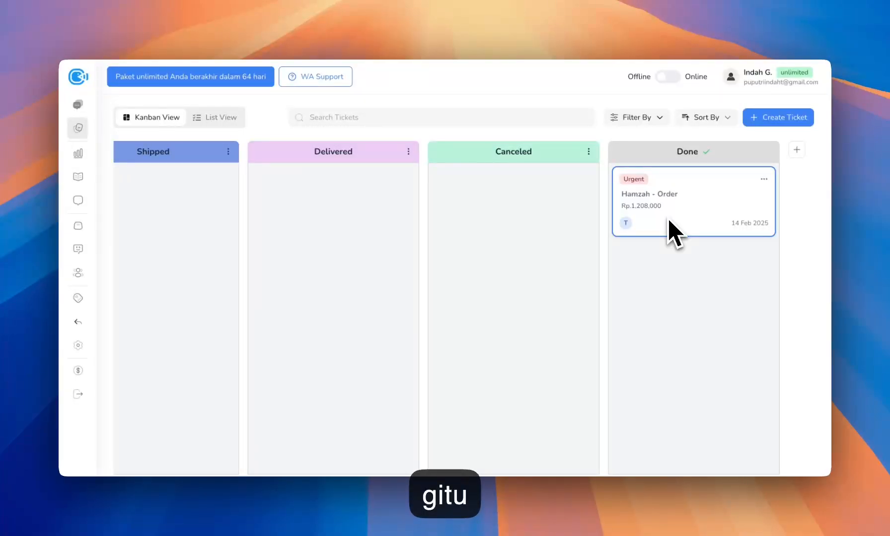
left_click_drag(638, 216, 383, 211)
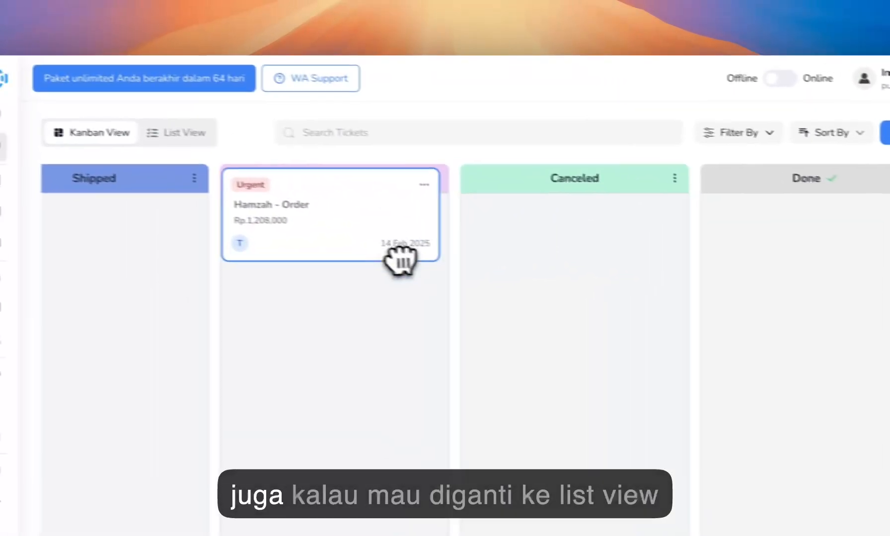
left_click_drag(400, 261, 396, 260)
- View the tickets as a list and return to the Kanban view
scroll(396, 261, "left", 10)
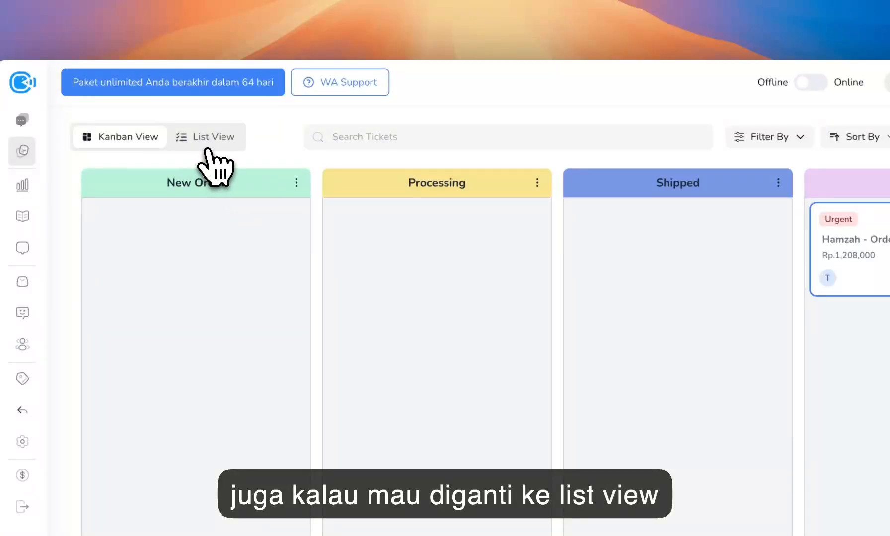
left_click(208, 145)
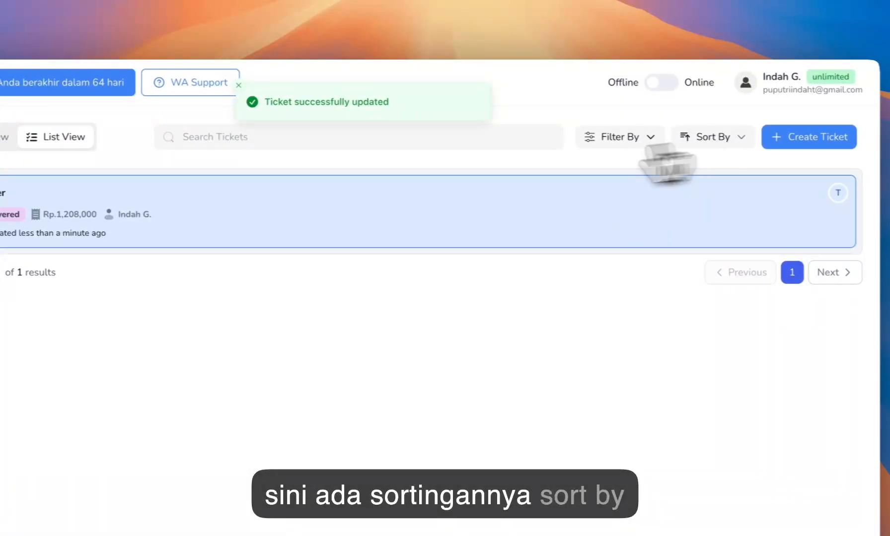
left_click(3, 145)
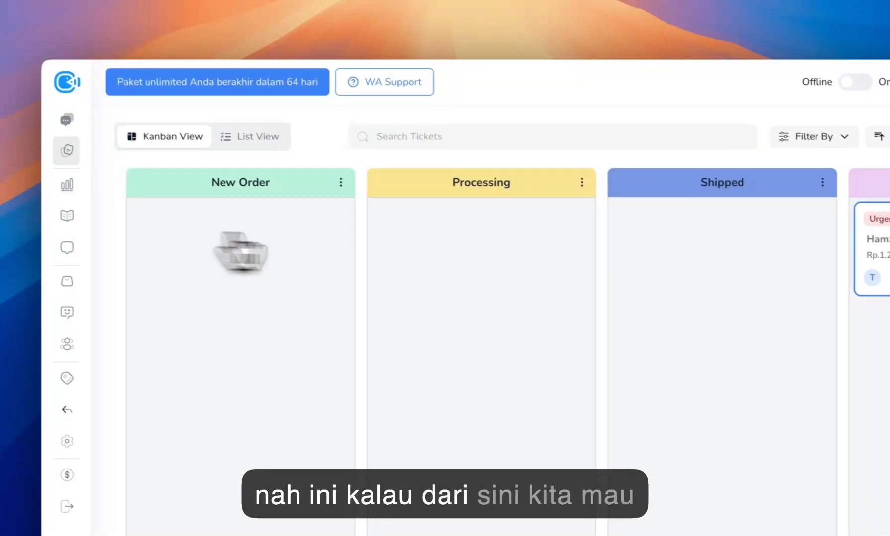
- Change the delivered order ticket's priority to Medium on its board card
scroll(537, 174, "right", 3)
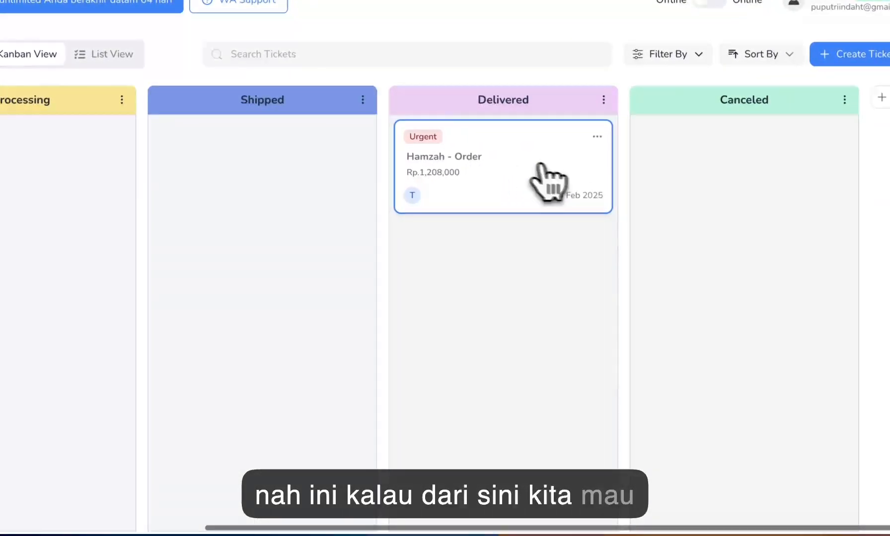
left_click(423, 139)
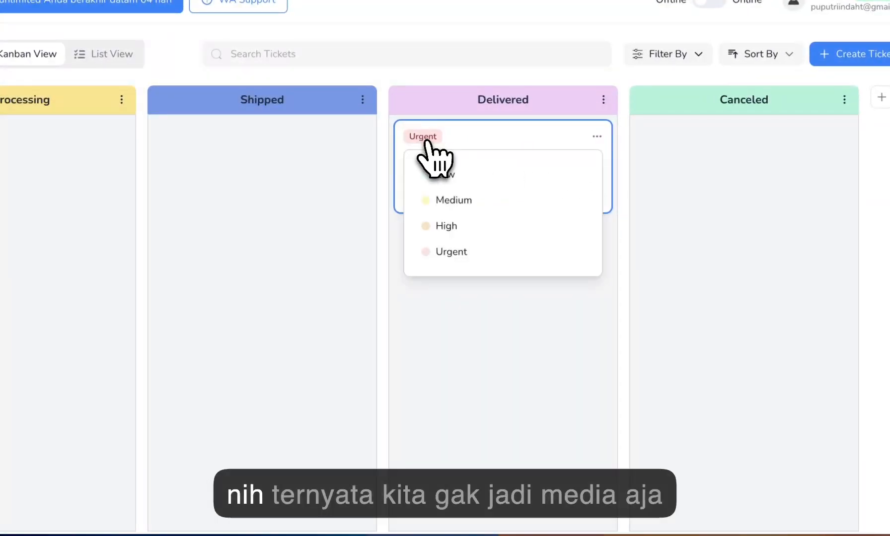
left_click(458, 206)
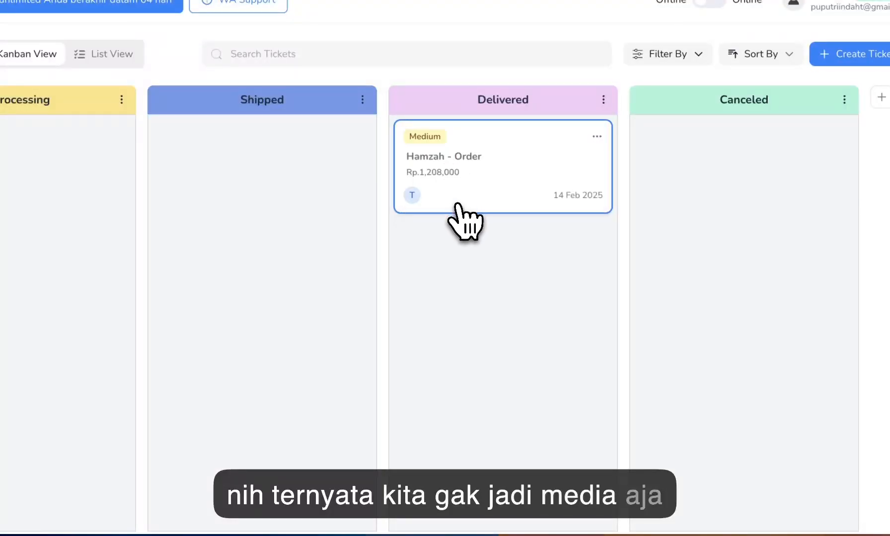
- Assign the delivered order ticket to both "agent hebat banget" and "tes"
left_click(412, 193)
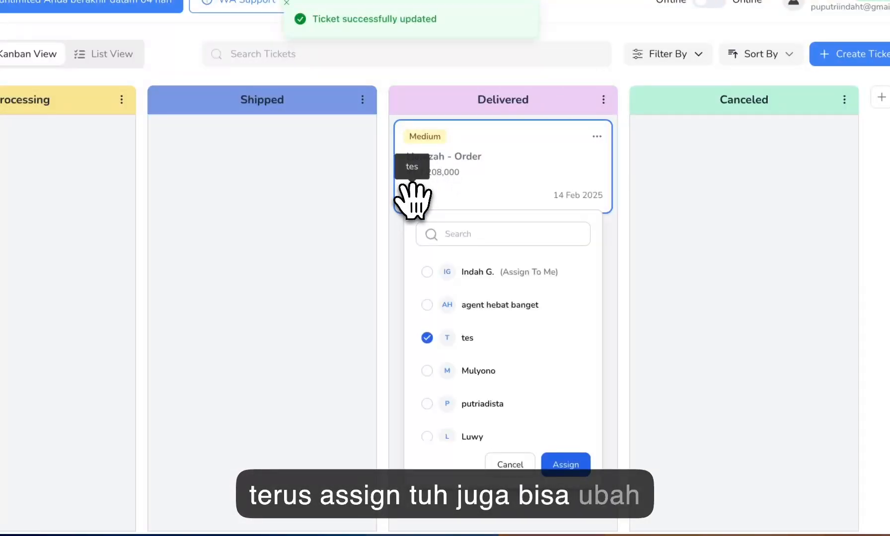
left_click(489, 309)
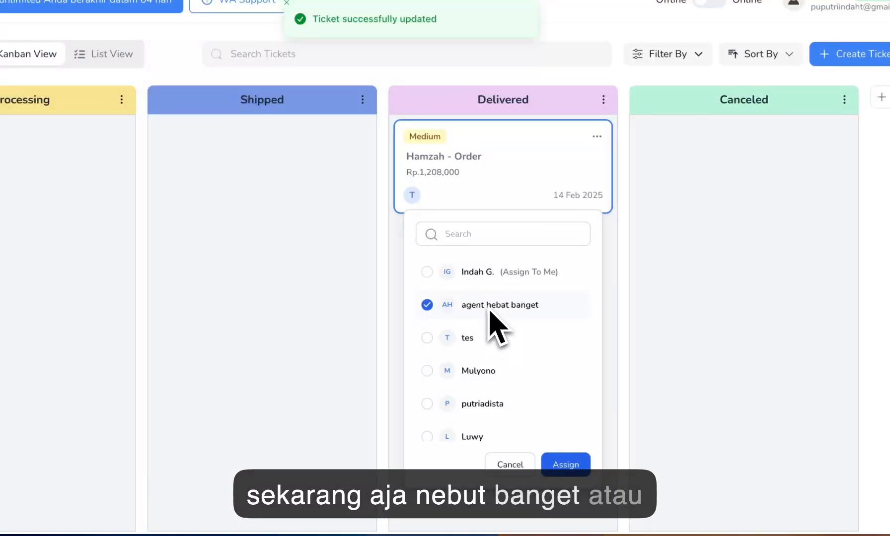
left_click(497, 347)
left_click(564, 464)
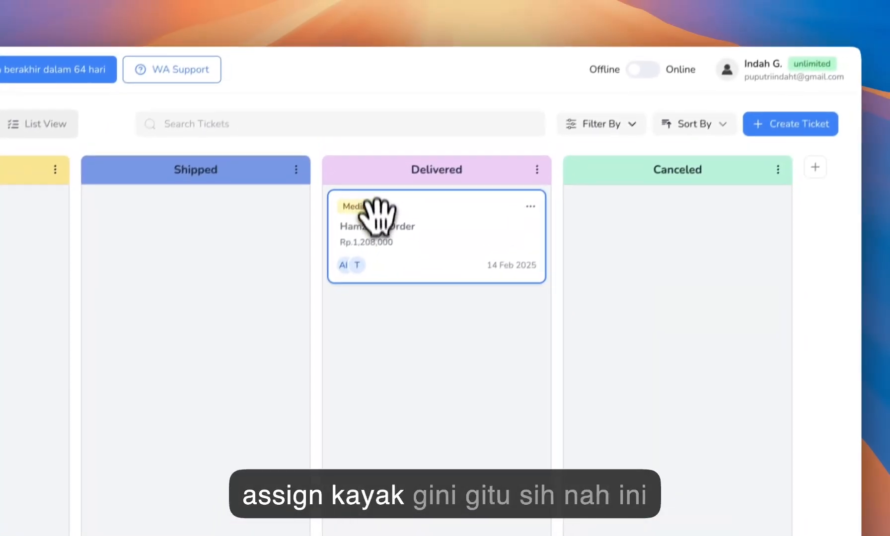
- View the delivered ticket's order details and the blank ticket creation form, closing each without changes
left_click(442, 255)
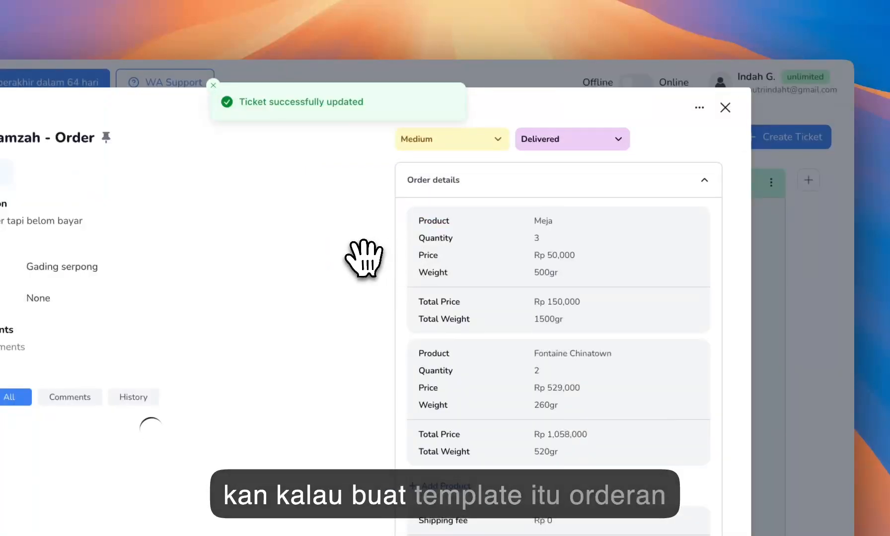
left_click(728, 109)
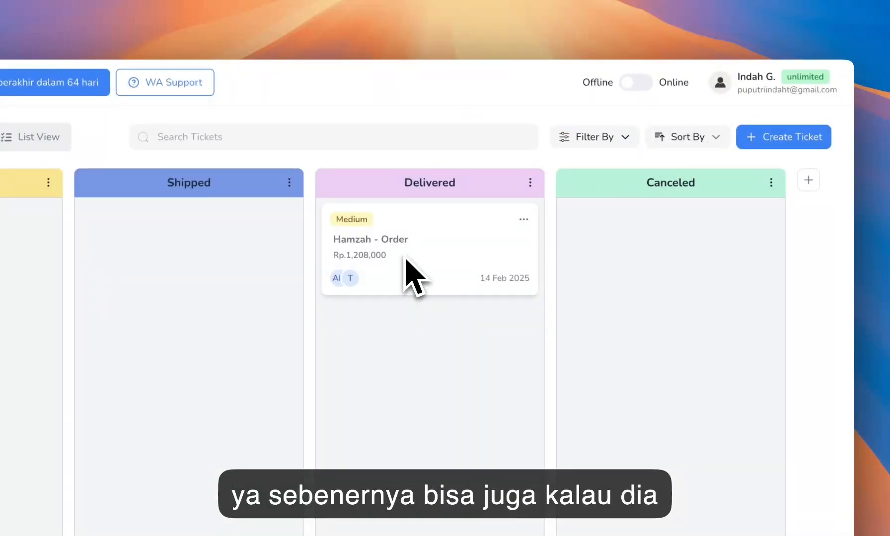
left_click(780, 143)
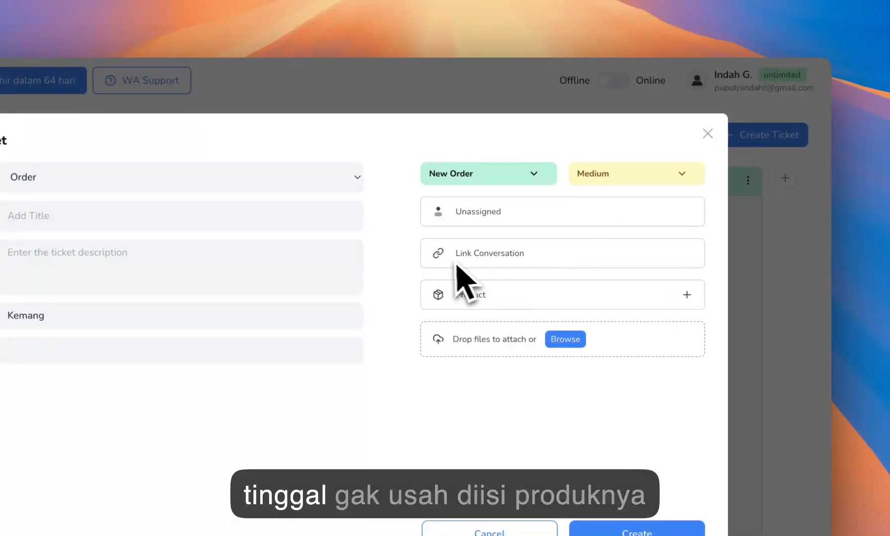
left_click(708, 133)
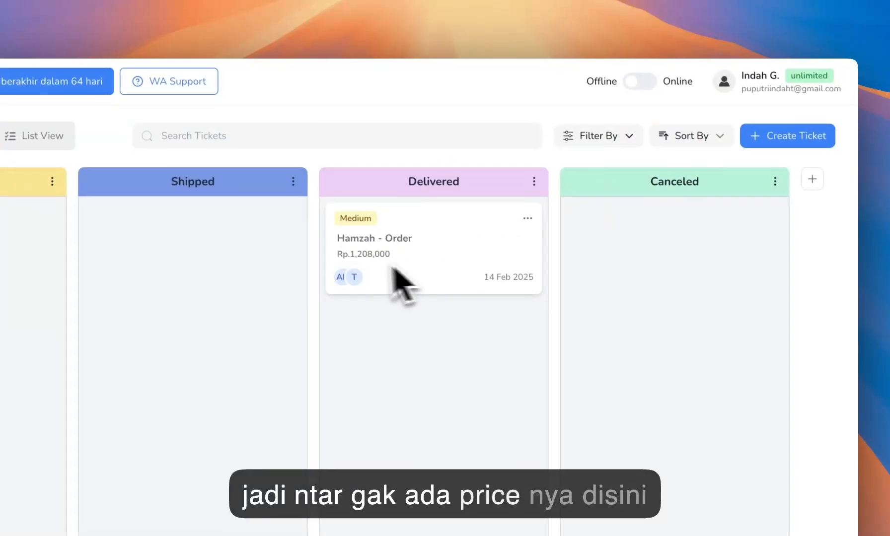
- Start a new ticket based on the Order Issue template
left_click(788, 136)
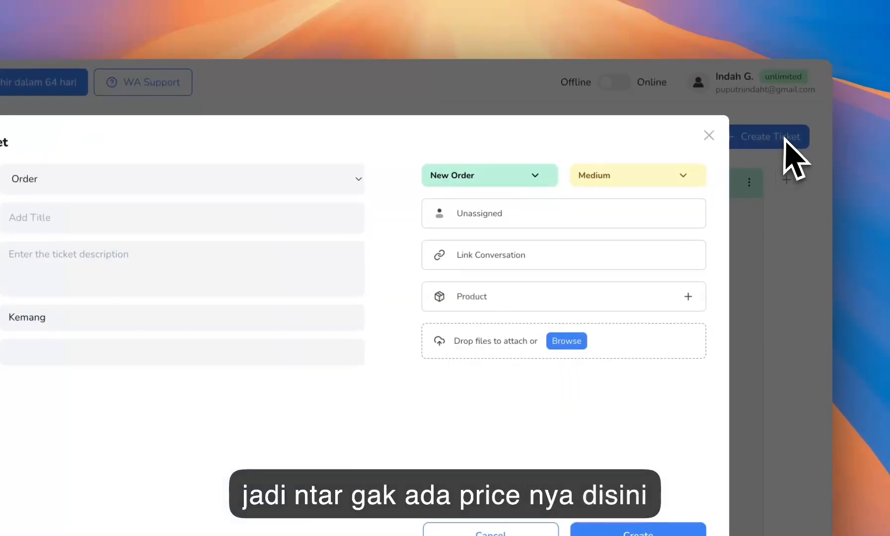
left_click(95, 183)
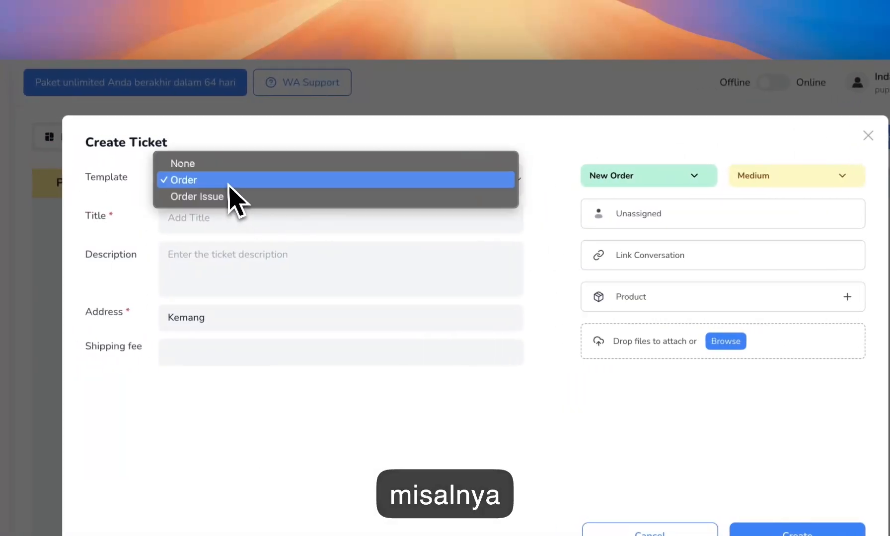
left_click(230, 197)
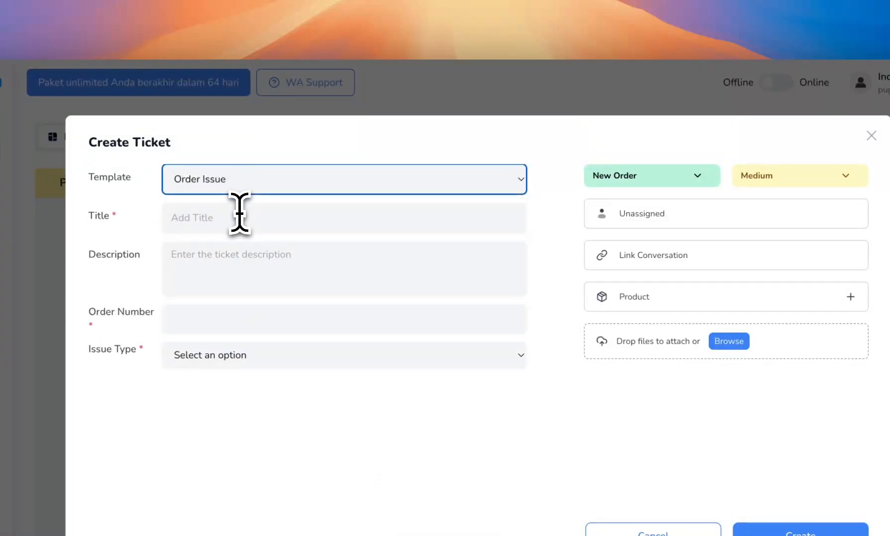
- Title the ticket "Issue packing rusak" and enter "customer protes" as its description
left_click(239, 213)
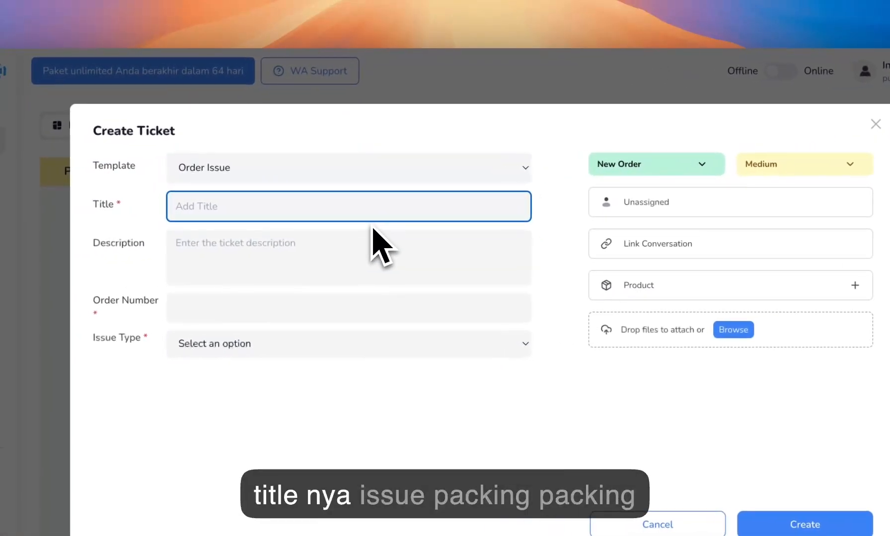
type("Is")
type("sue ")
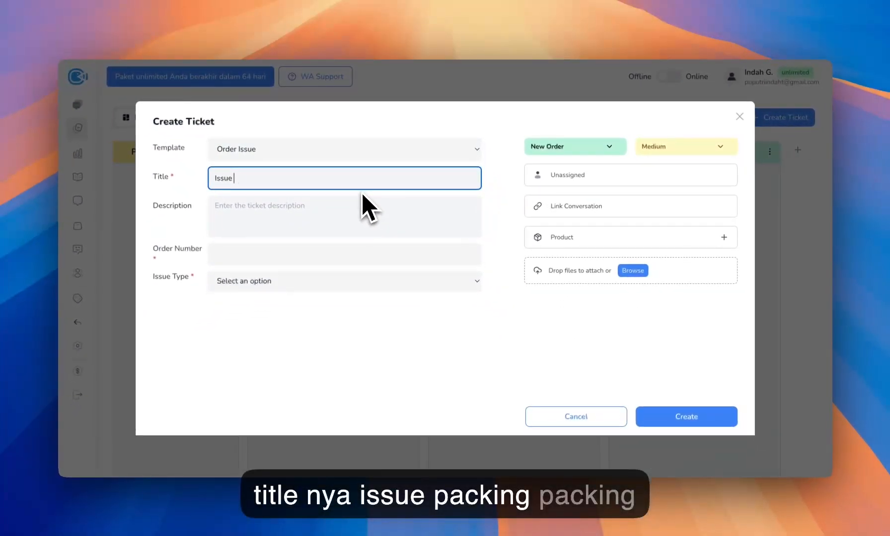
type("packing rus")
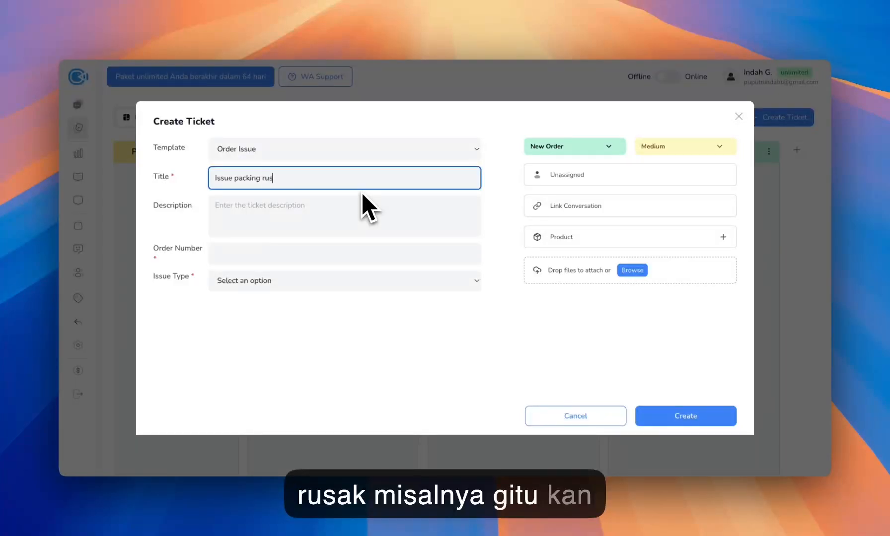
type("ak")
key("Tab")
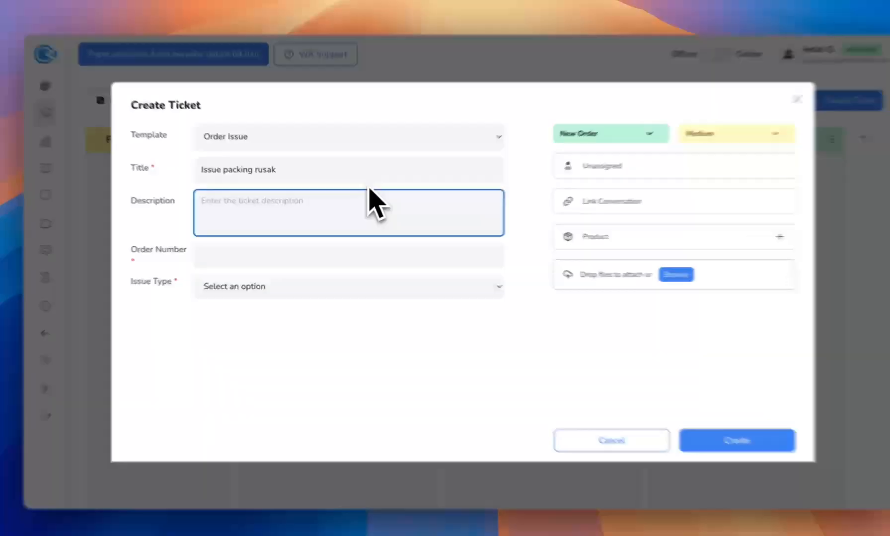
type("customer protes")
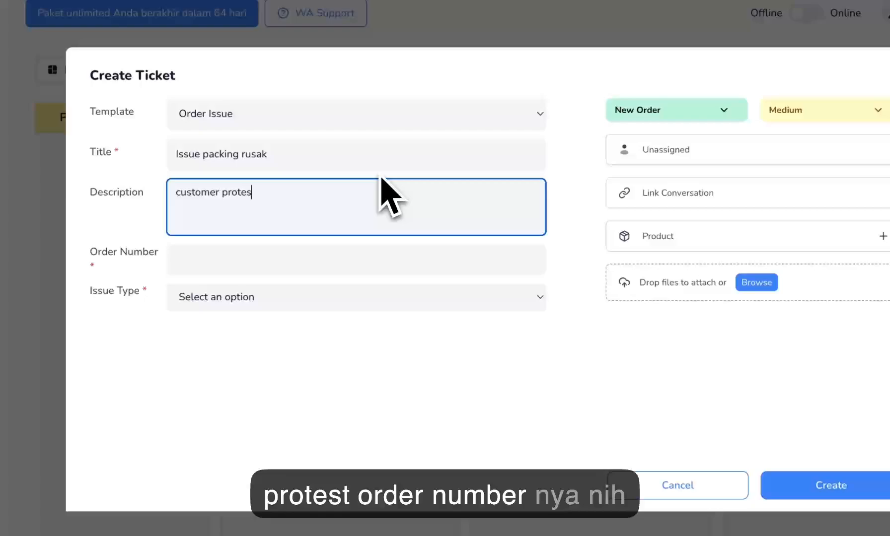
- Fill in the ticket's order number and set its issue type to Refund
left_click(372, 251)
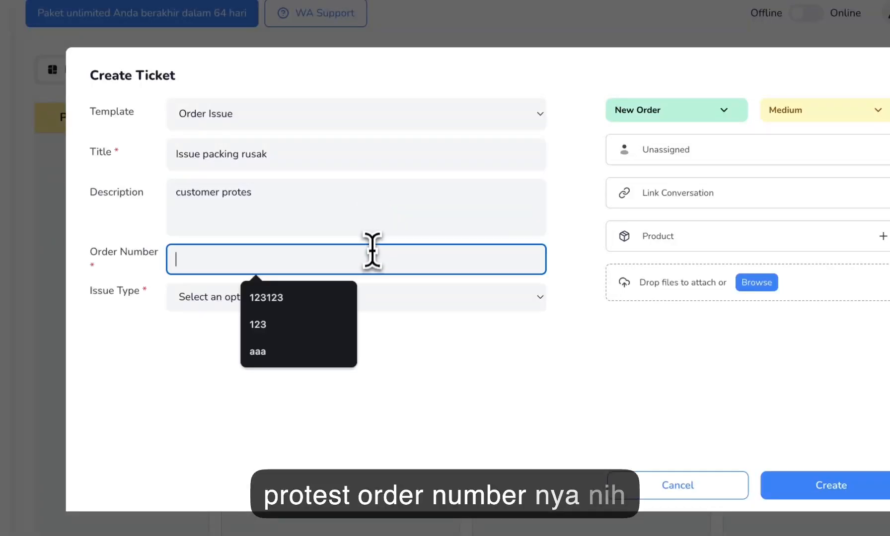
left_click(334, 299)
left_click(292, 298)
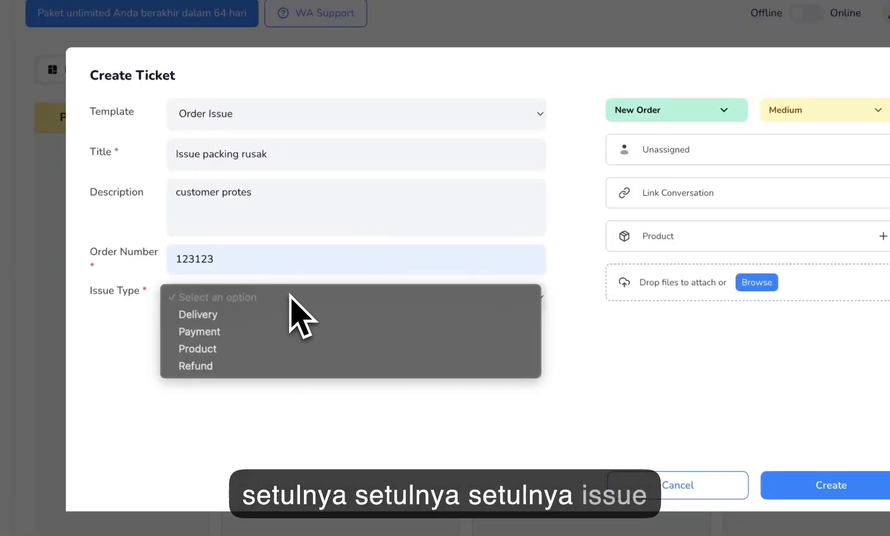
left_click(245, 350)
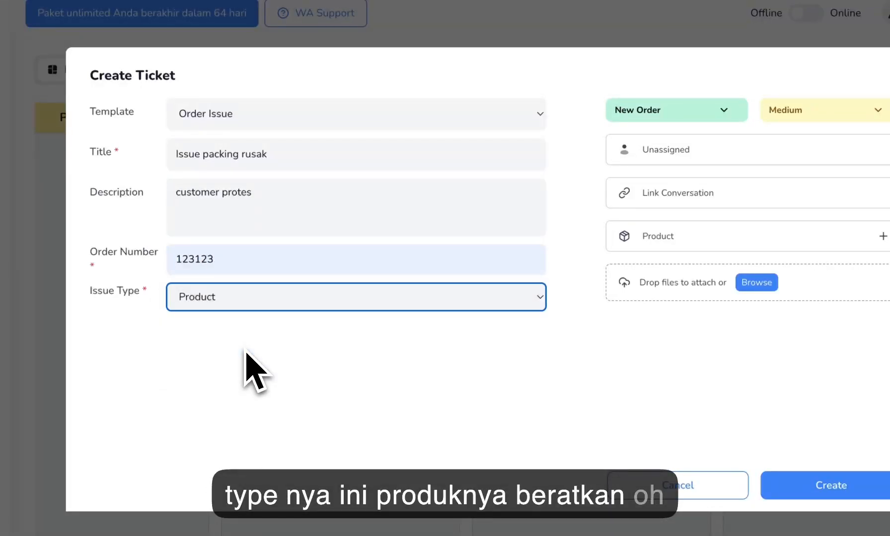
left_click(218, 304)
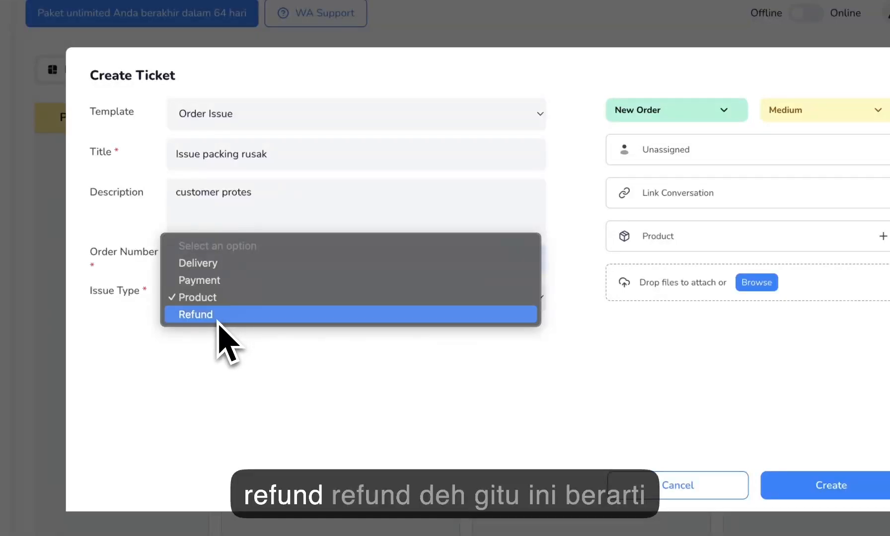
left_click(218, 315)
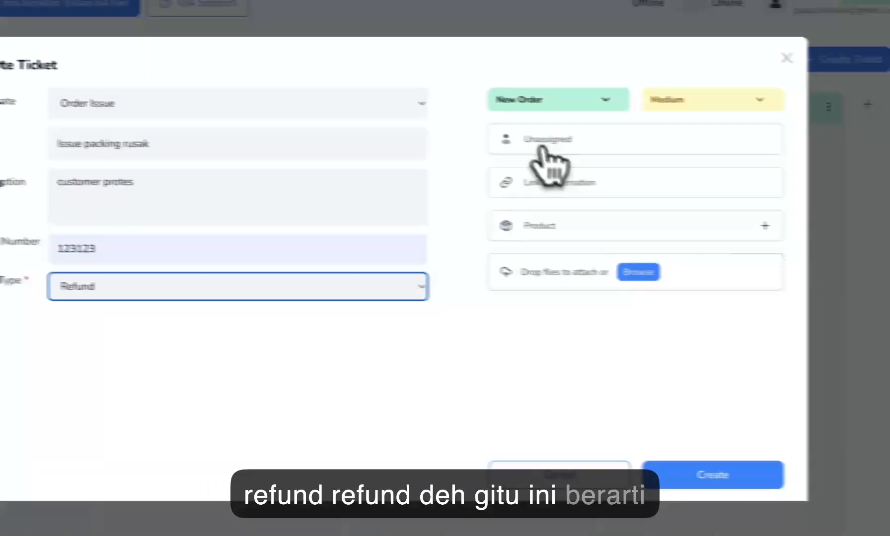
- Assign the new ticket to the signed-in user and link it to the customer's Instagram conversation
left_click(656, 150)
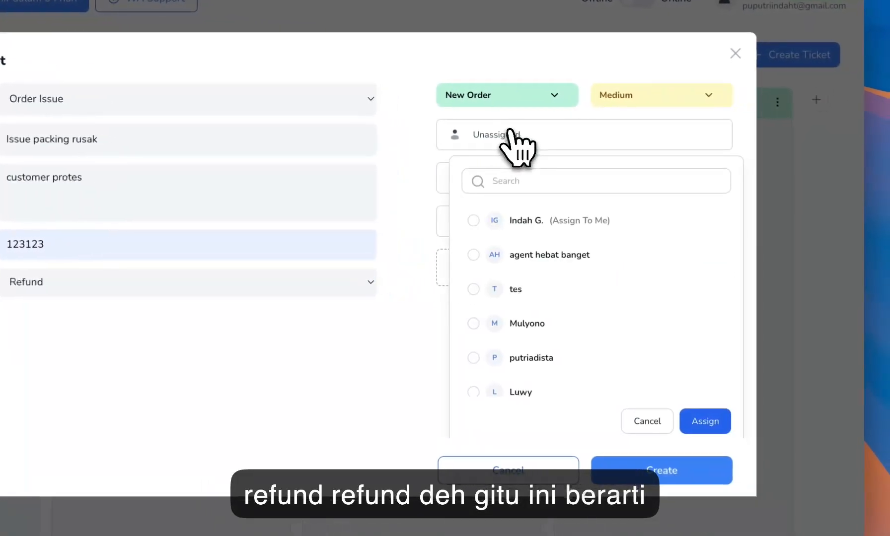
left_click(539, 220)
left_click(407, 296)
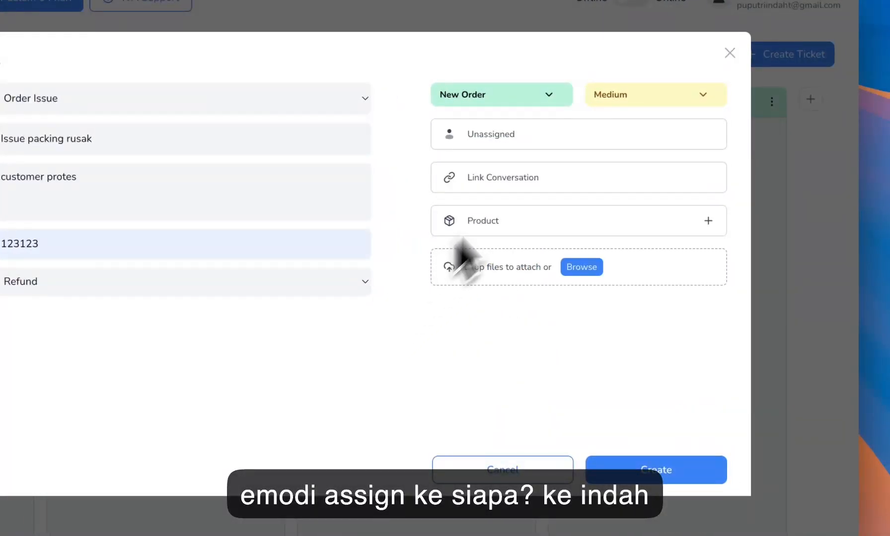
left_click(546, 148)
left_click(700, 420)
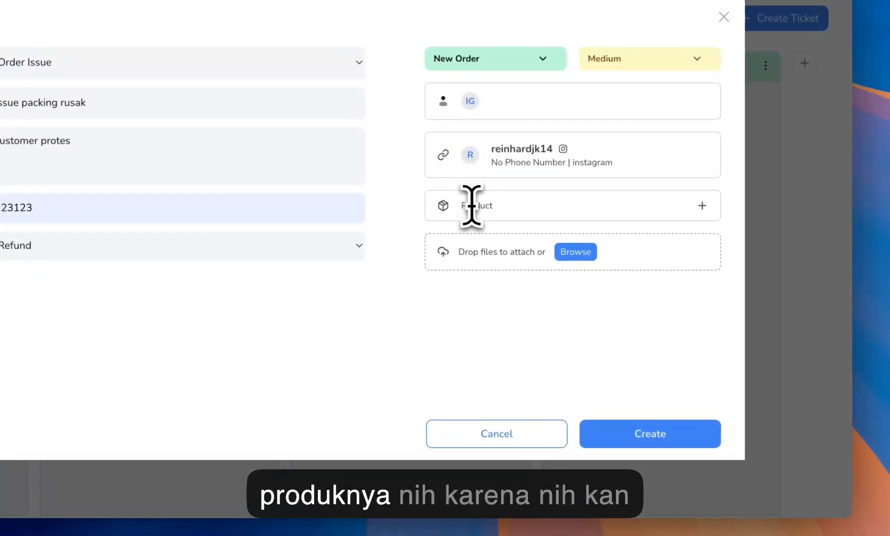
left_click(703, 210)
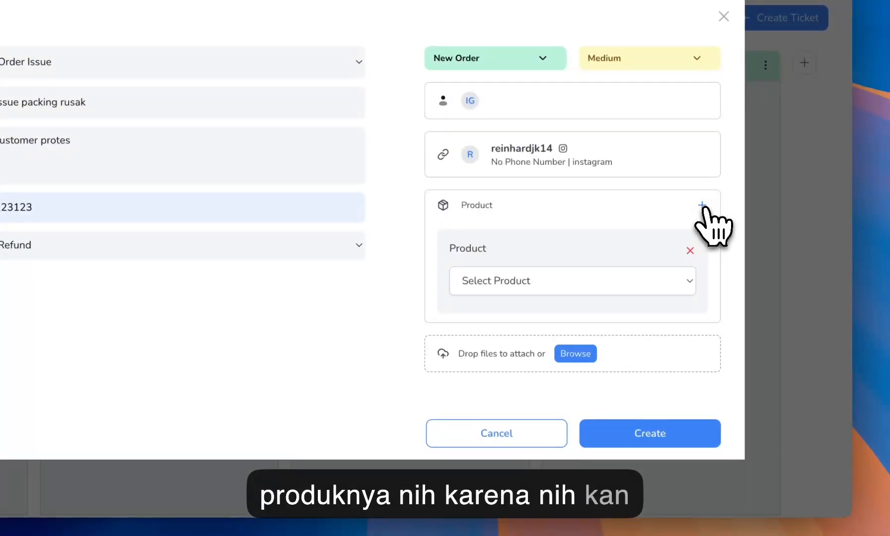
left_click(703, 210)
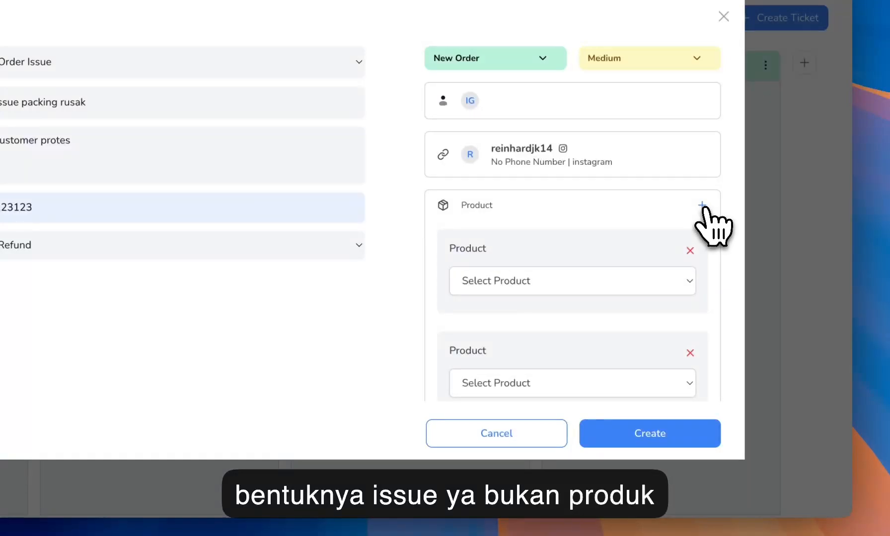
left_click(690, 250)
left_click(690, 251)
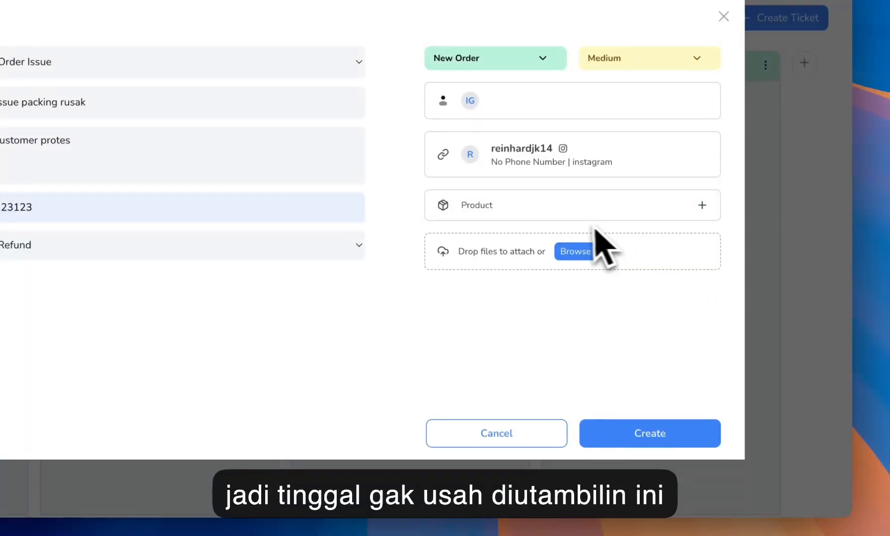
- Create the order issue ticket with no product attached, keeping its New Order status and Medium priority
left_click(669, 439)
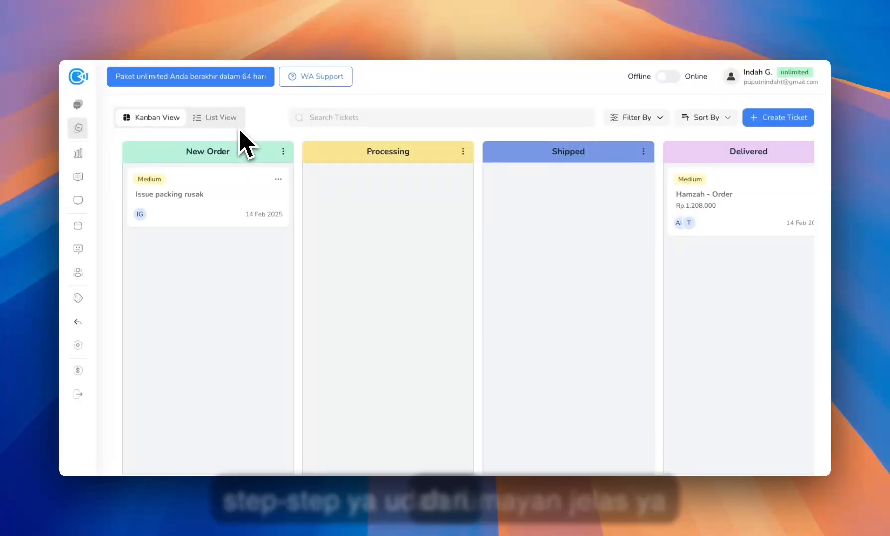
mouse_move(98, 191)
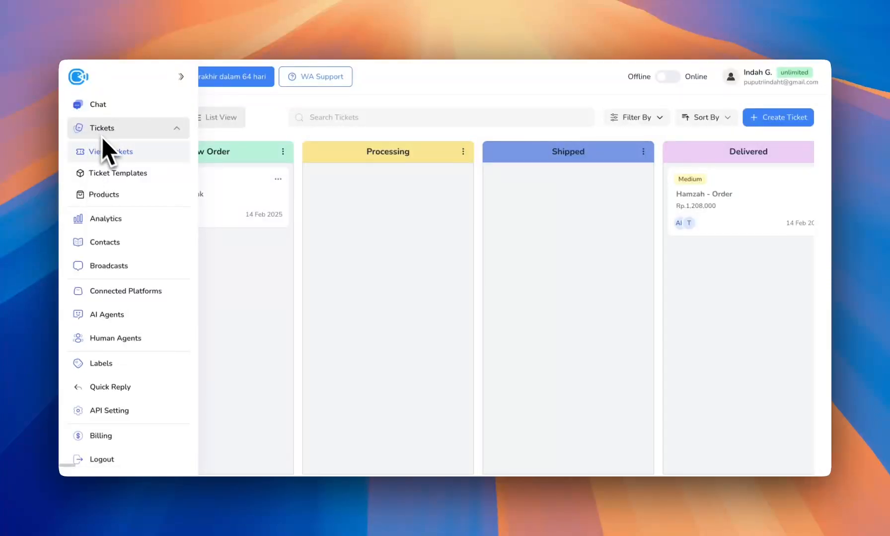